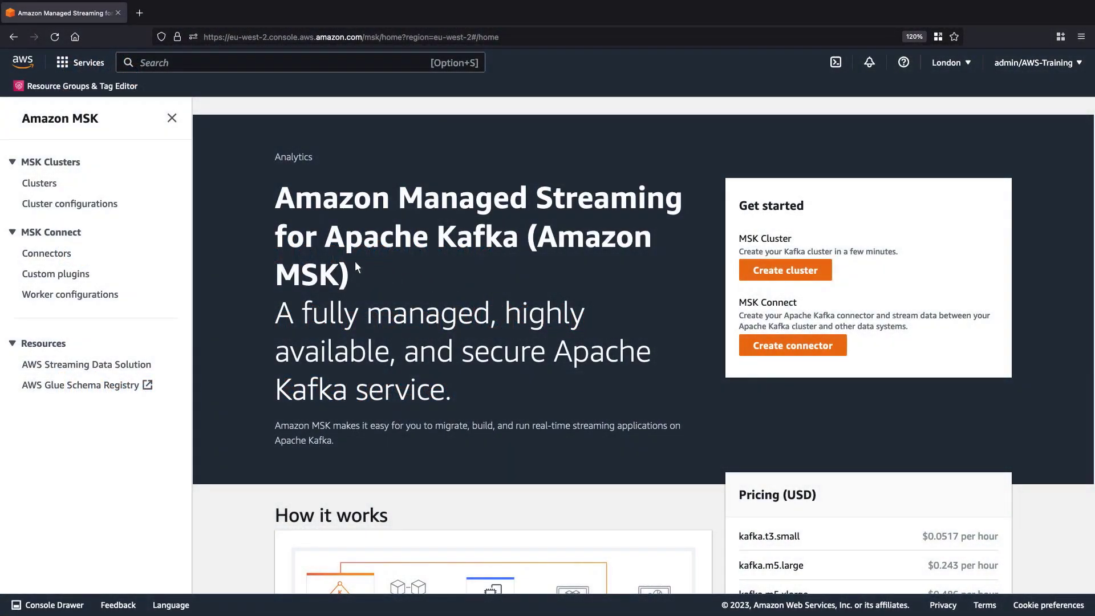
Go to the MSK Clusters page, where demo-msk-cluster is listed as active.
click(40, 183)
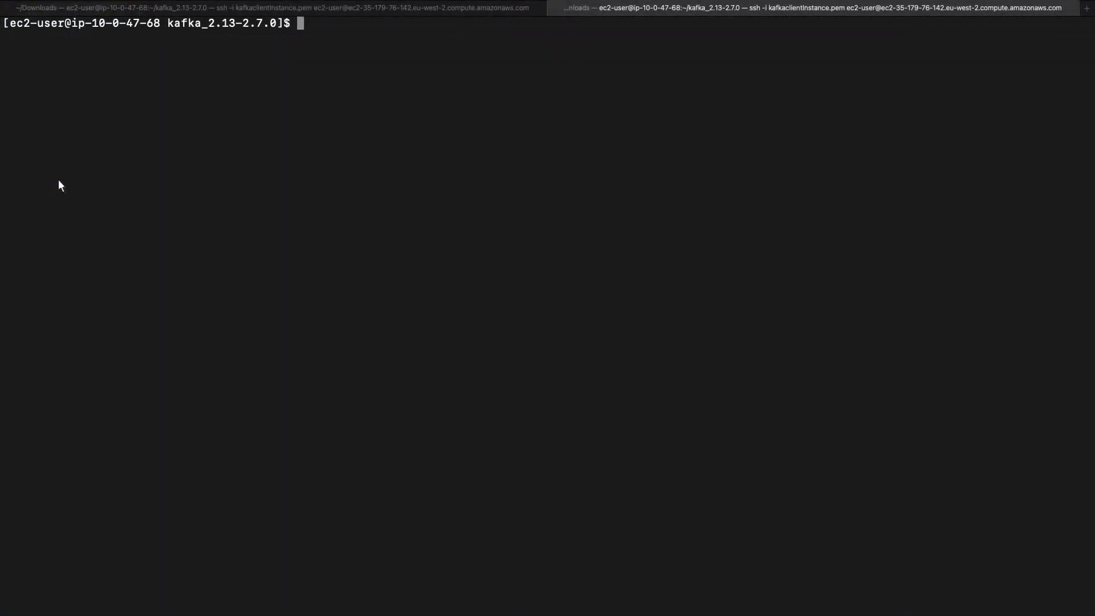
List the cluster's Kafka topics (input_stream, output-stream), then run PythonKafkaProducer.py to send sensor readings.
text(bin/kafka-topics.sh --list --bootstrap-server b-2.demomskcluster.usq7o5.c2.kafka.eu-west-2.amazonaws.com:9092,b-1.demomskcluster.usq7o5.c2.kafka.eu-west-2.amazonaws.com:9092,b-3.demomskcluster.usq7o5.c2.kafka.eu-west-2.amazonaws.com:9092)
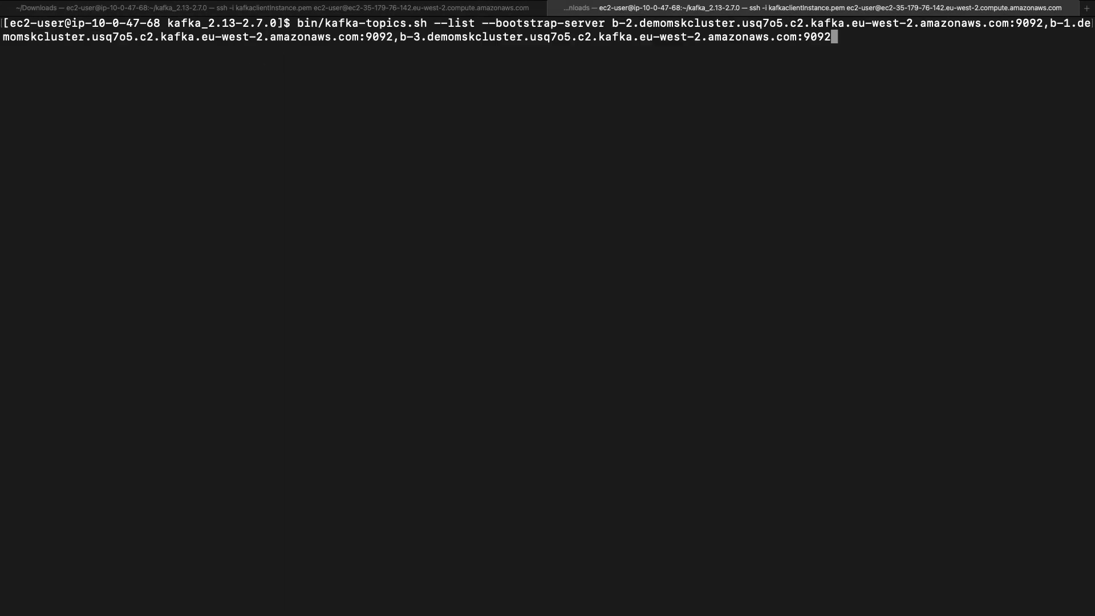
key(Return)
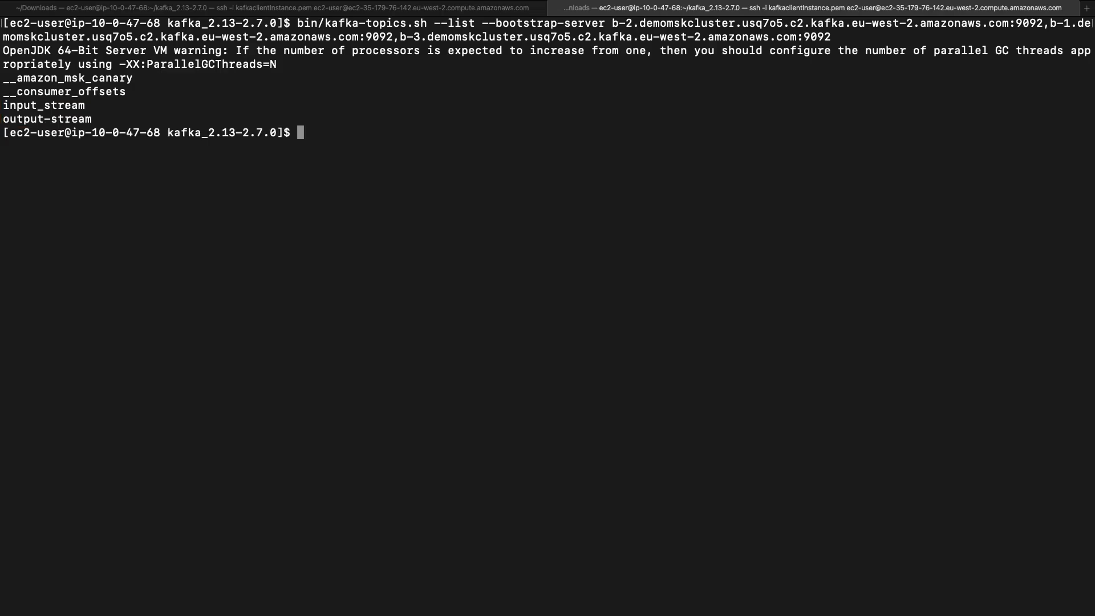
text(python3 PythonKafkaProducer.py)
key(Return)
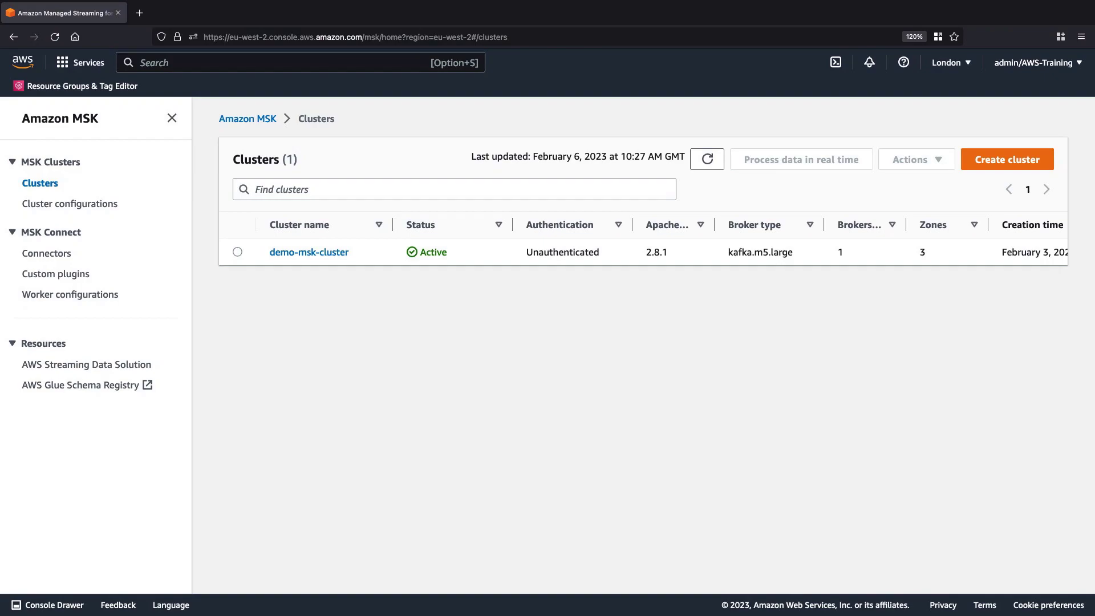
Select demo-msk-cluster and choose real-time processing with an Apache Flink Studio notebook.
click(236, 251)
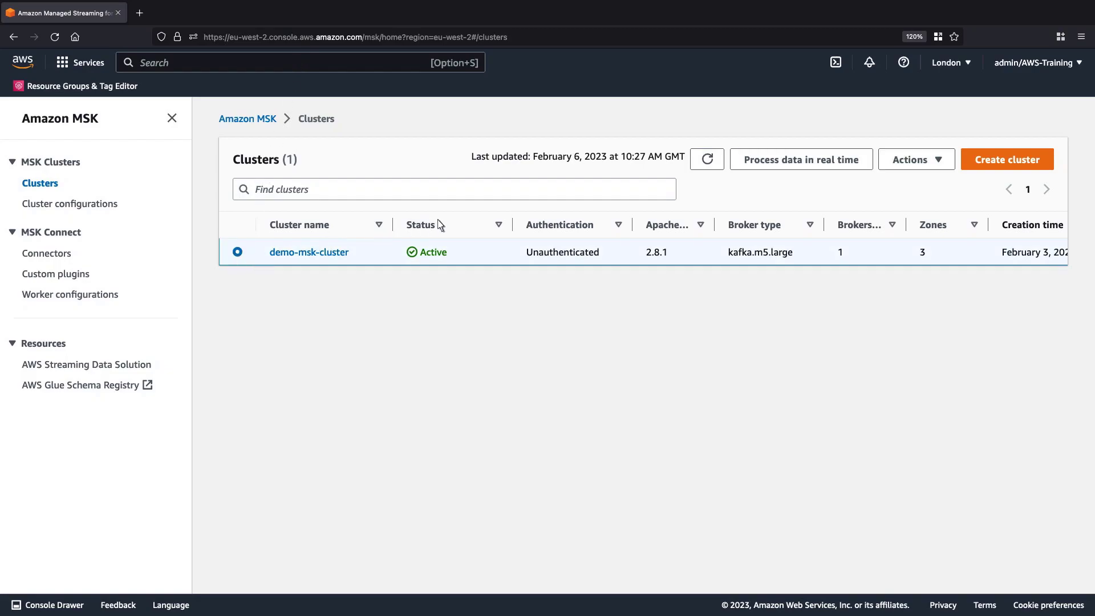
click(753, 160)
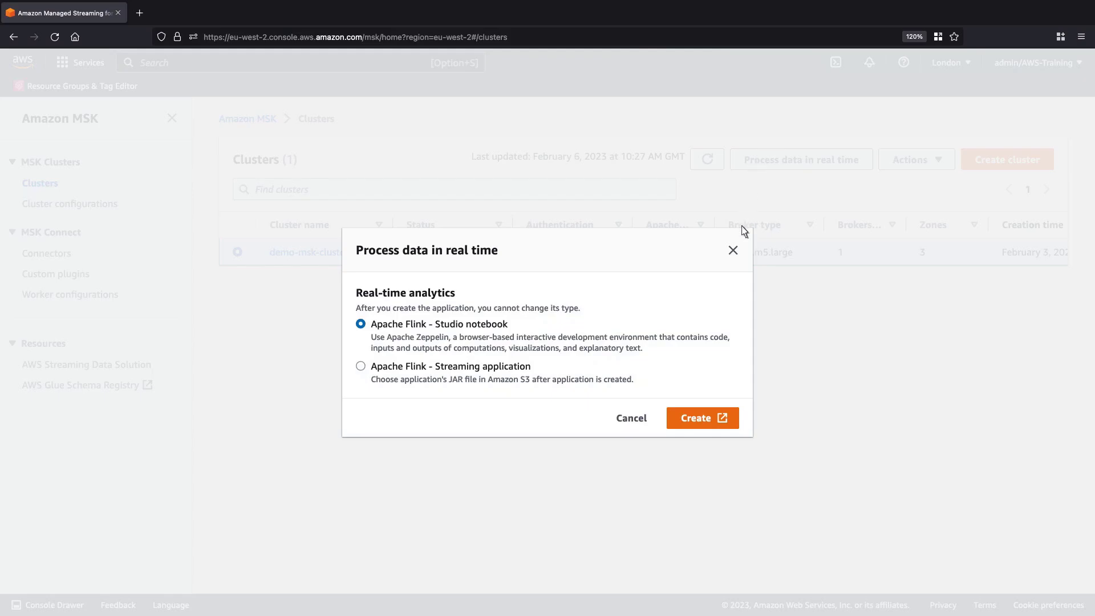
Start the Studio notebook creation form and name the notebook demo-application.
click(703, 418)
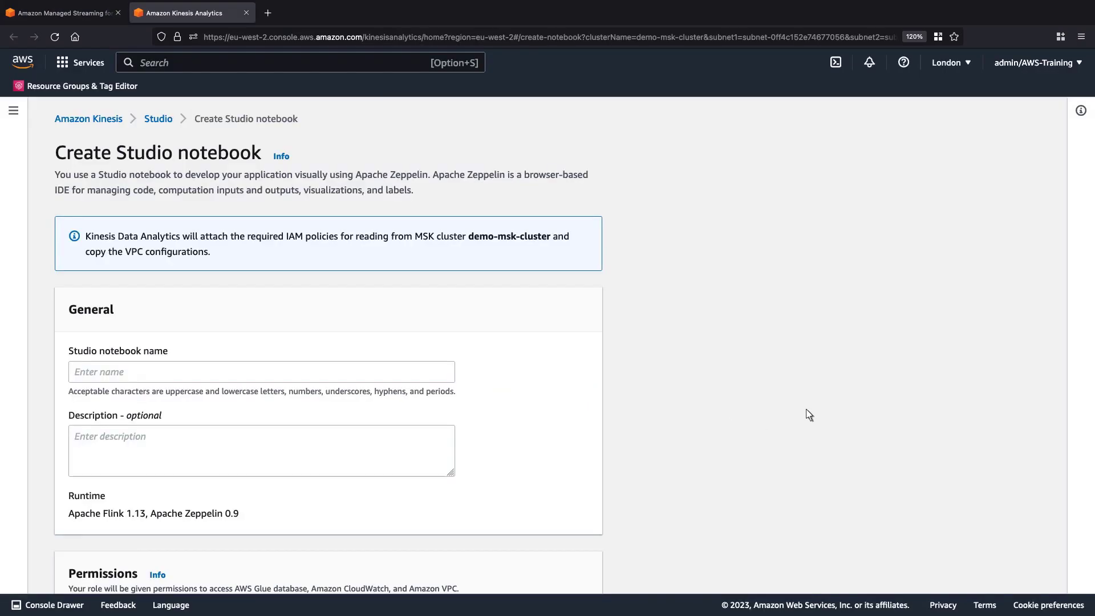
scroll(548, 342, down, 1)
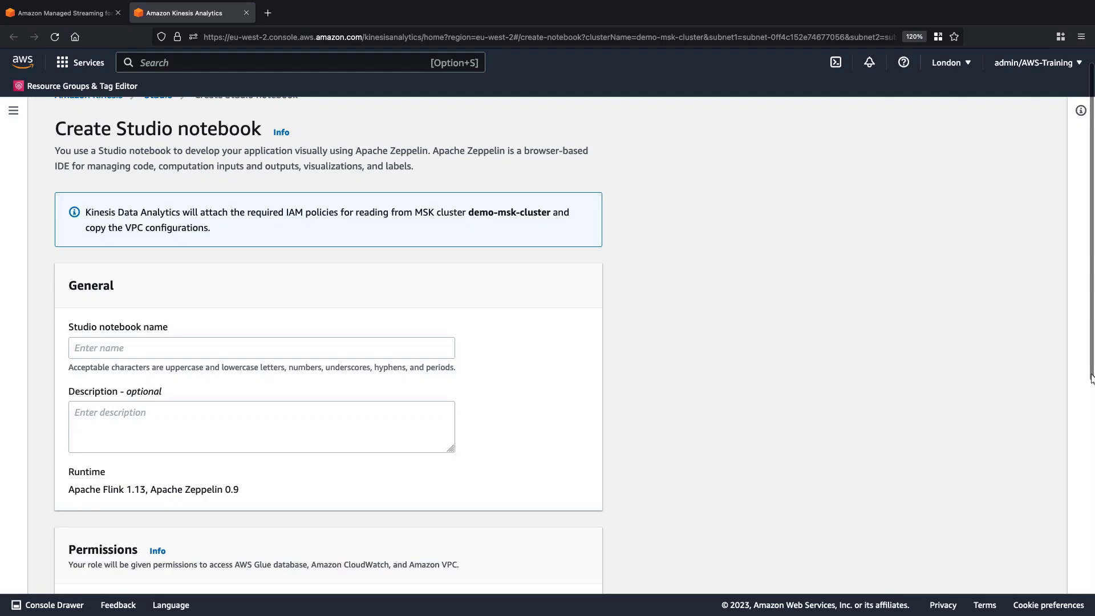
click(77, 350)
text(demo-application)
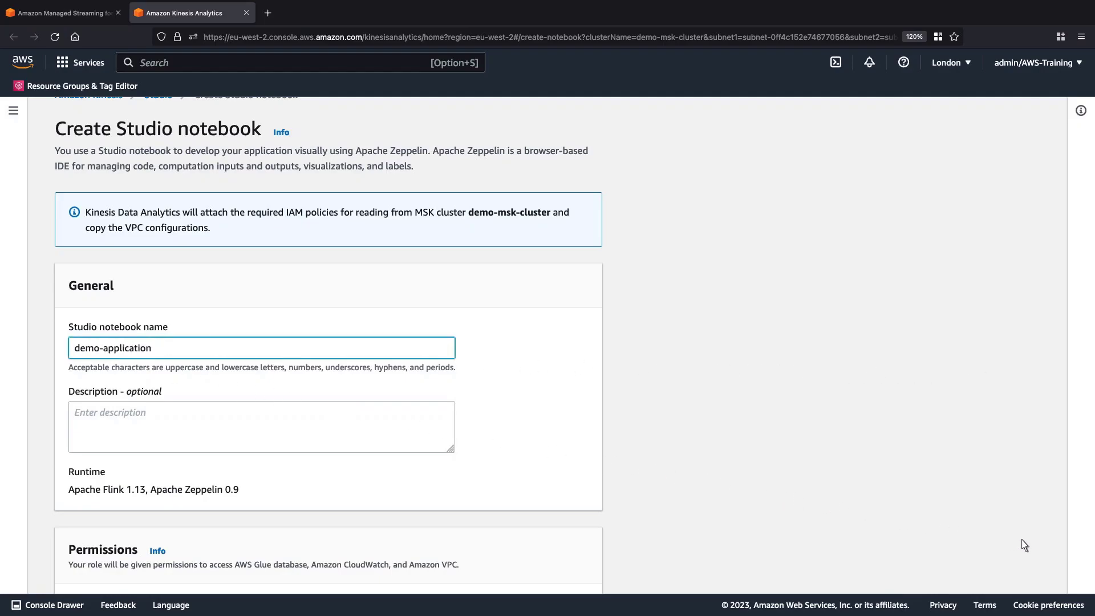
scroll(1027, 548, down, 5)
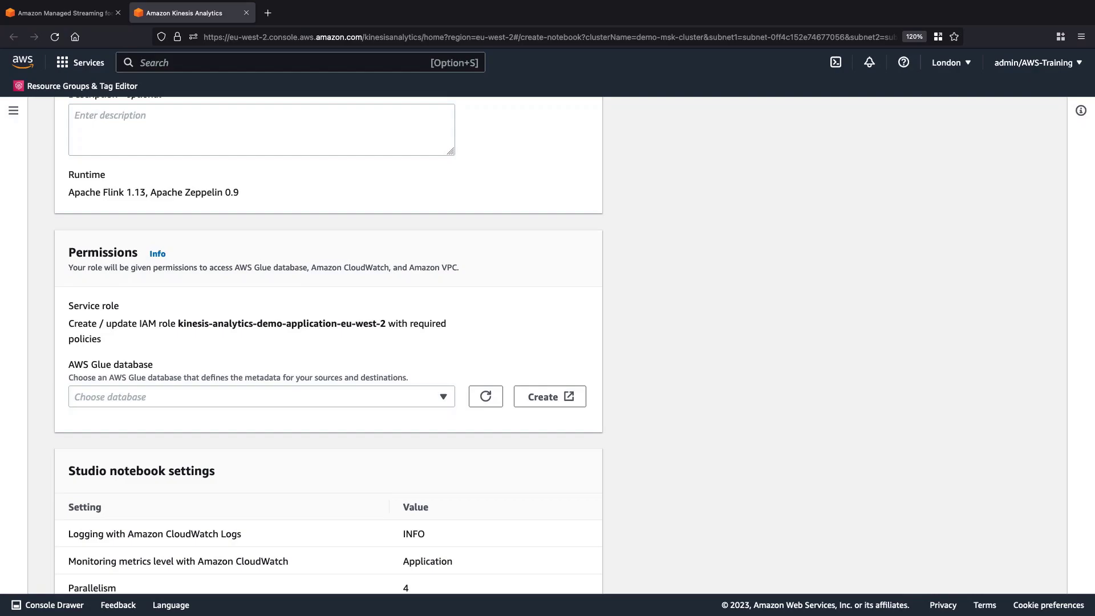
Add an AWS Glue database named demo-database, then return to the notebook creation tab.
click(553, 402)
click(246, 243)
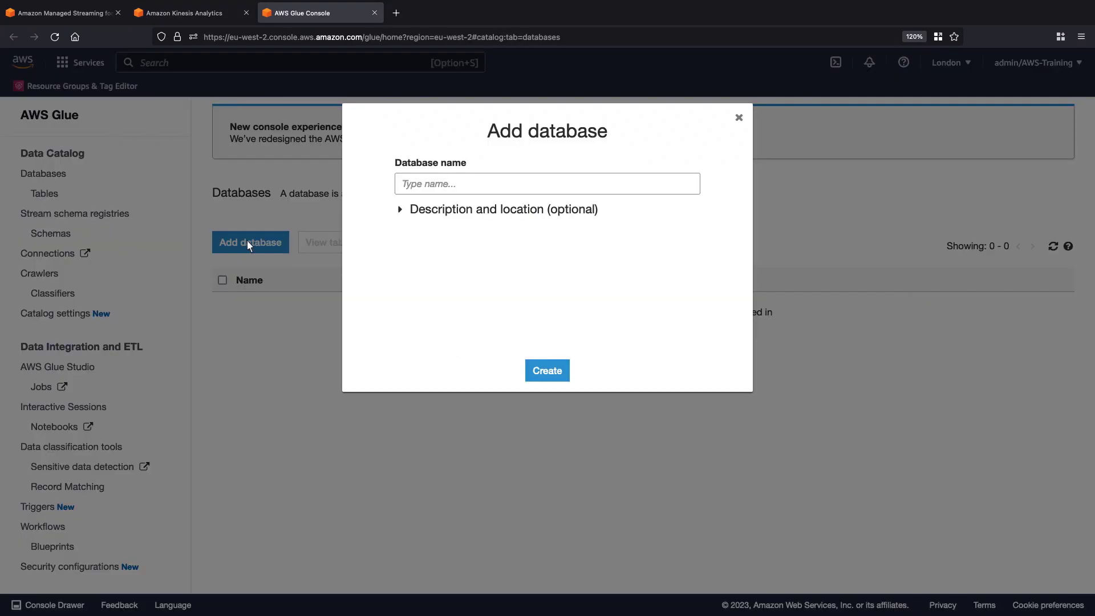
click(405, 190)
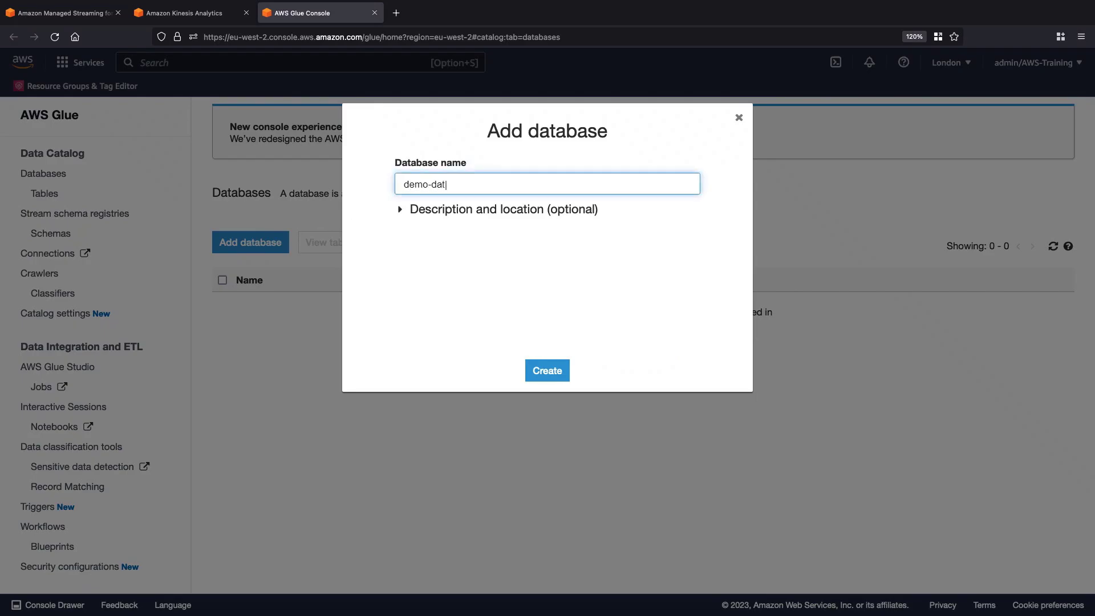
text(demo-database)
click(542, 373)
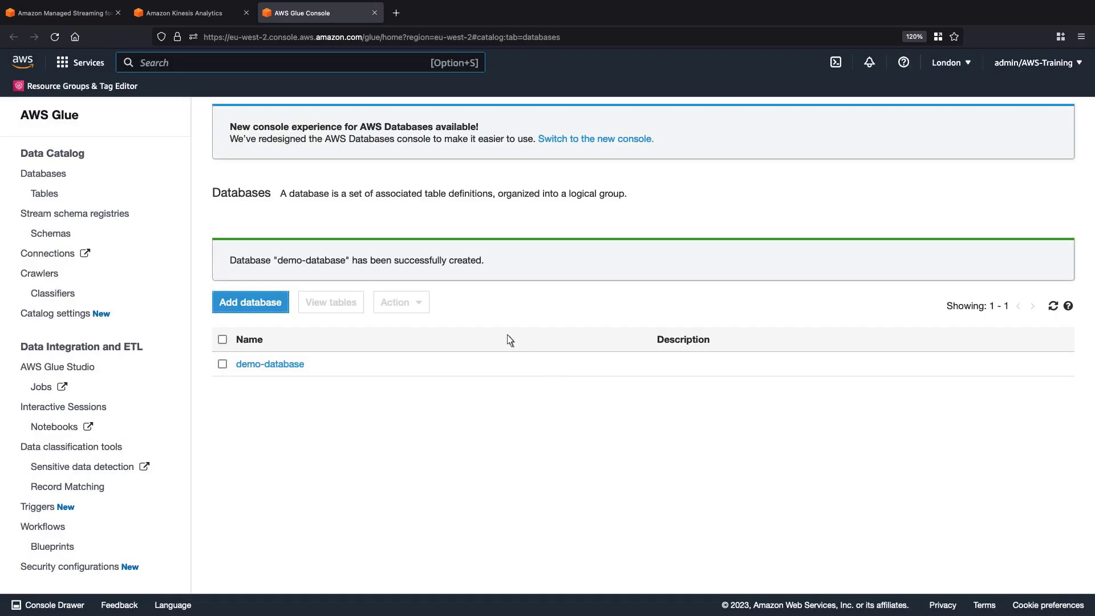
click(211, 15)
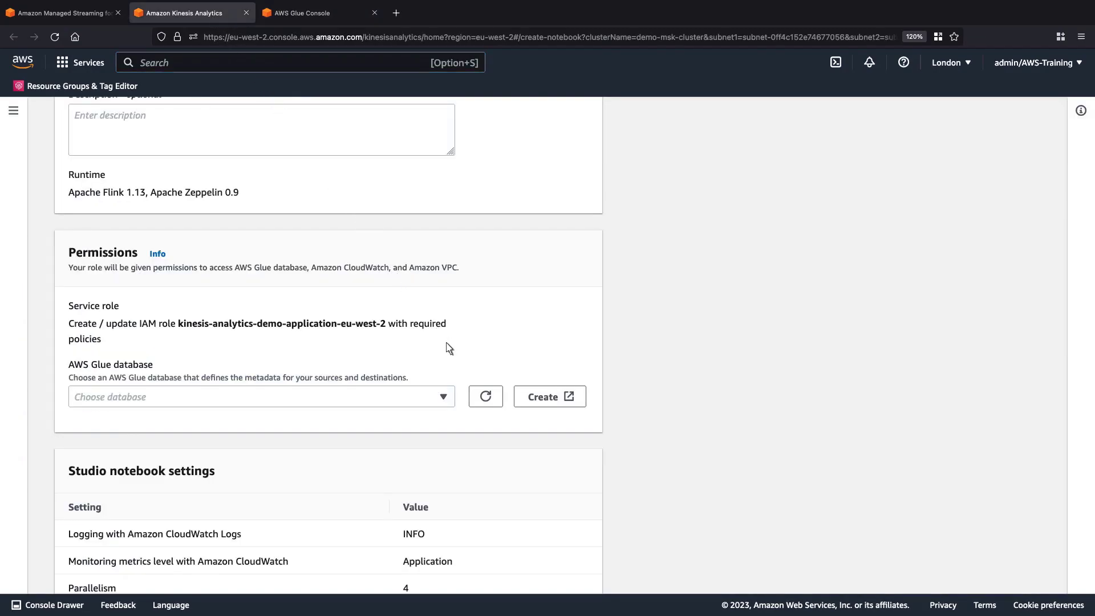
Refresh the Glue database list, select demo-database, and create the demo-application notebook.
click(486, 398)
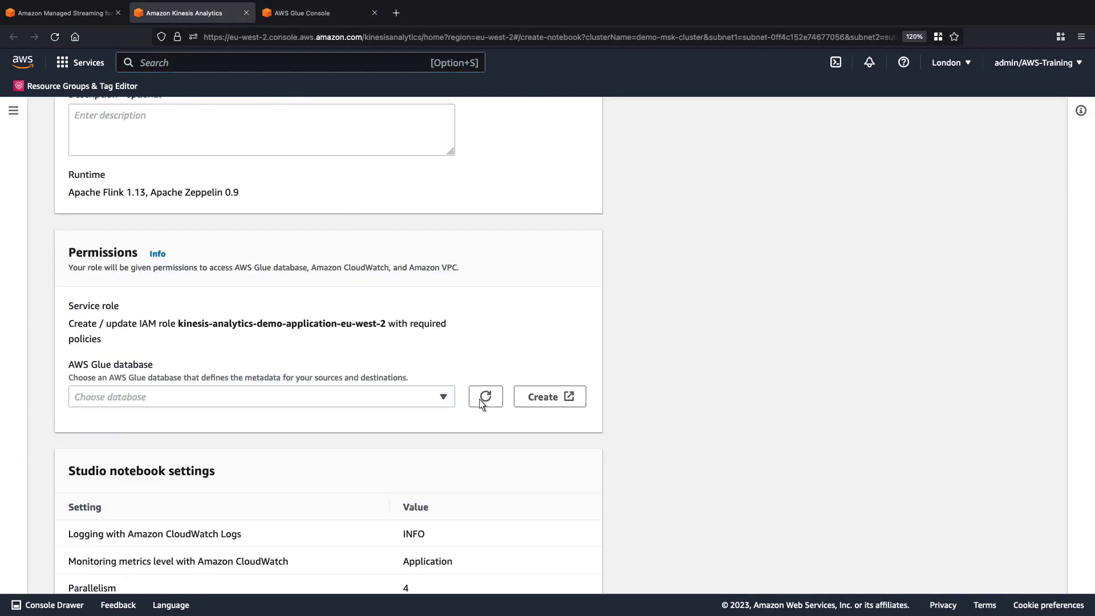
click(445, 400)
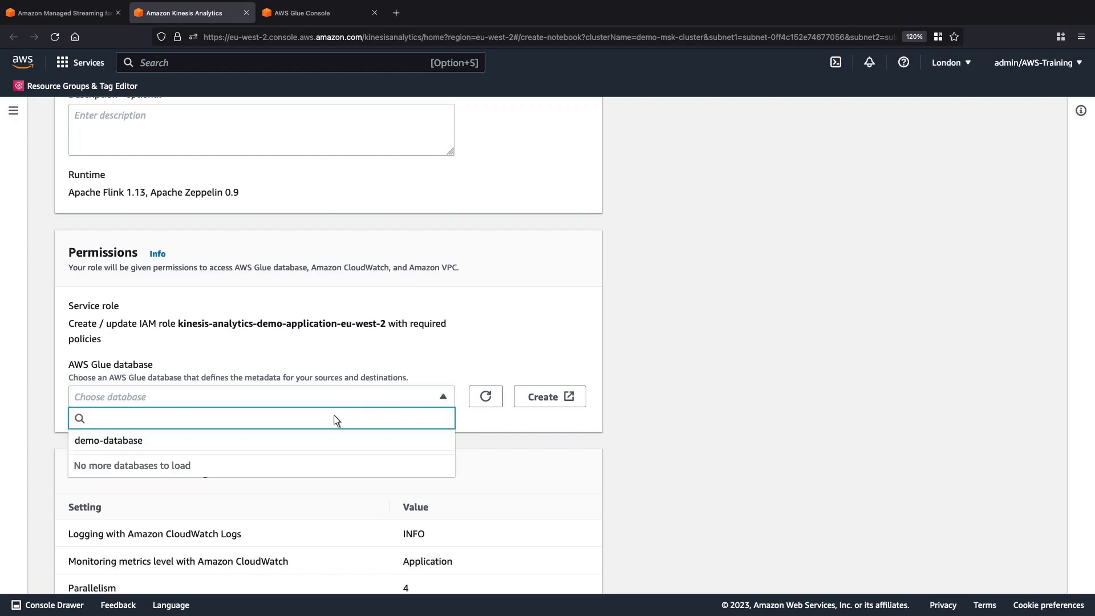
click(135, 443)
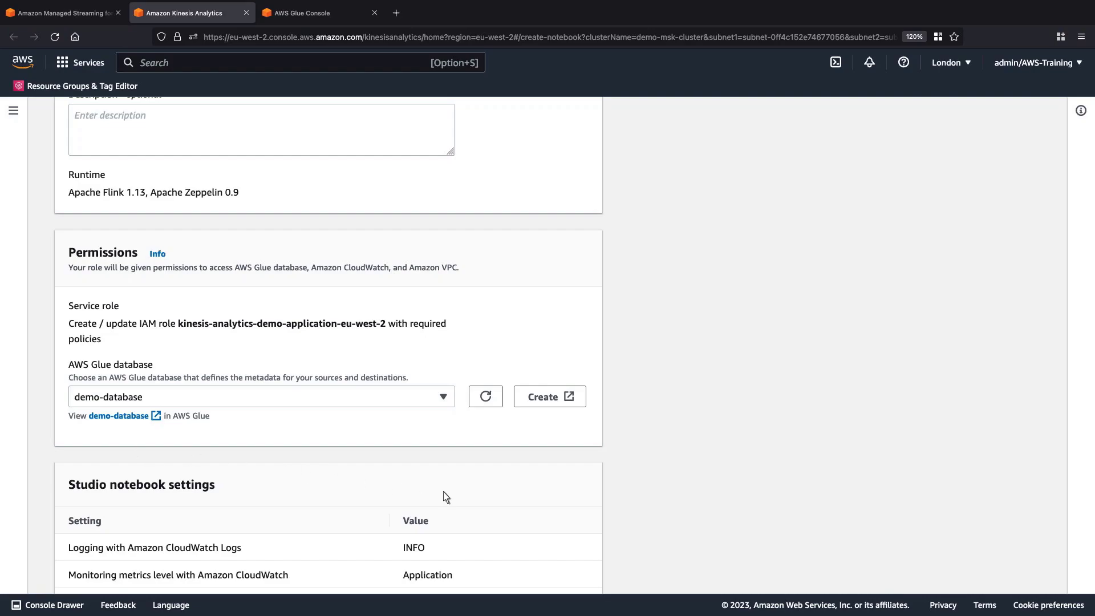
scroll(838, 556, down, 3)
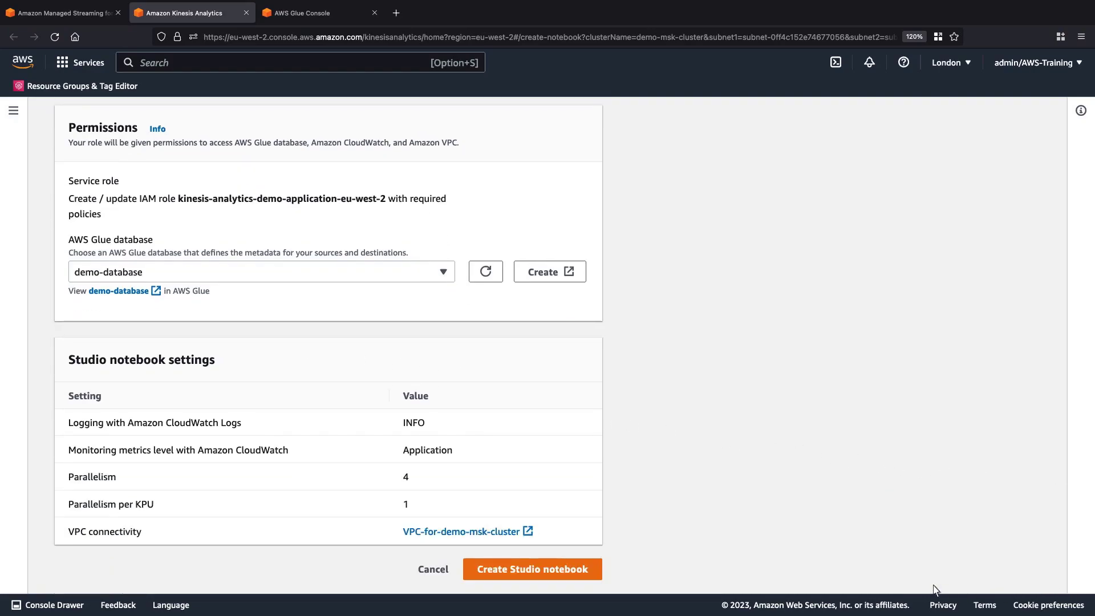
click(594, 574)
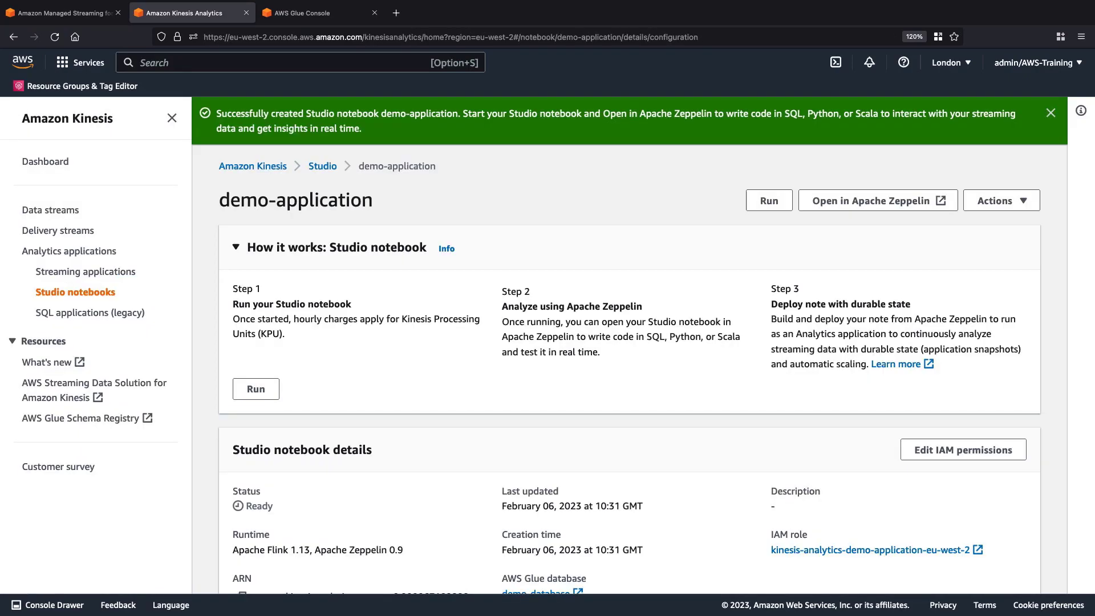
mouse_move(1092, 438)
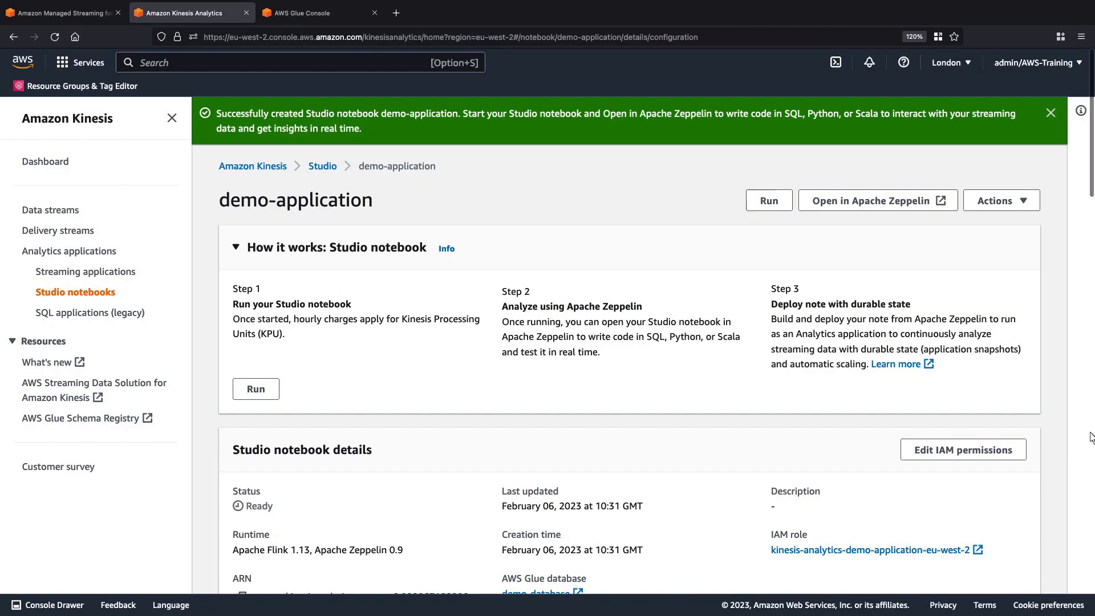
scroll(1091, 436, down, 10)
scroll(1091, 436, down, 8)
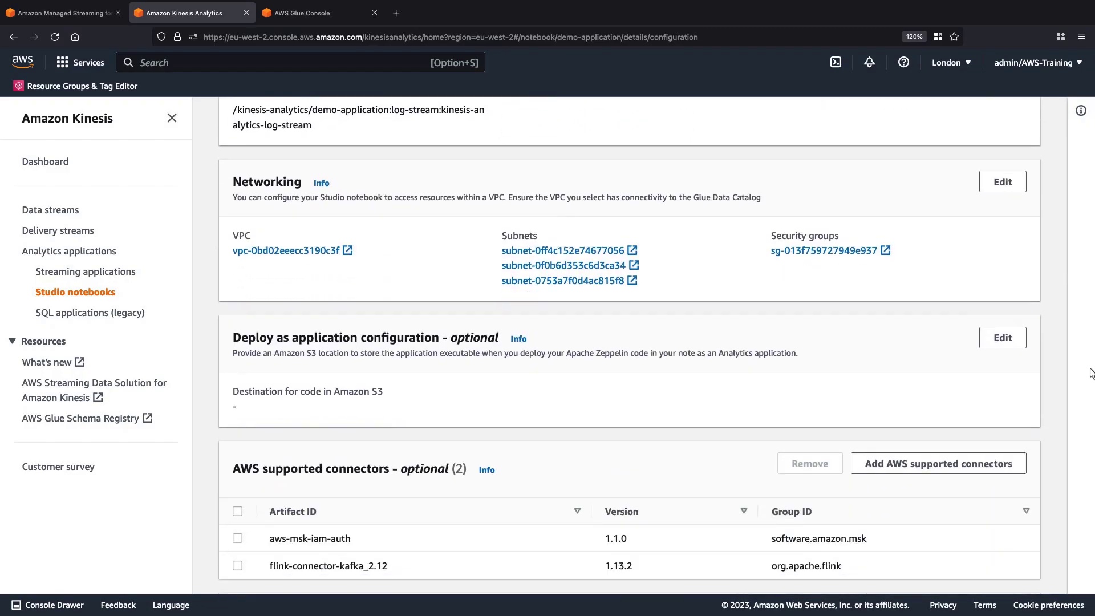
scroll(1092, 108, up, 15)
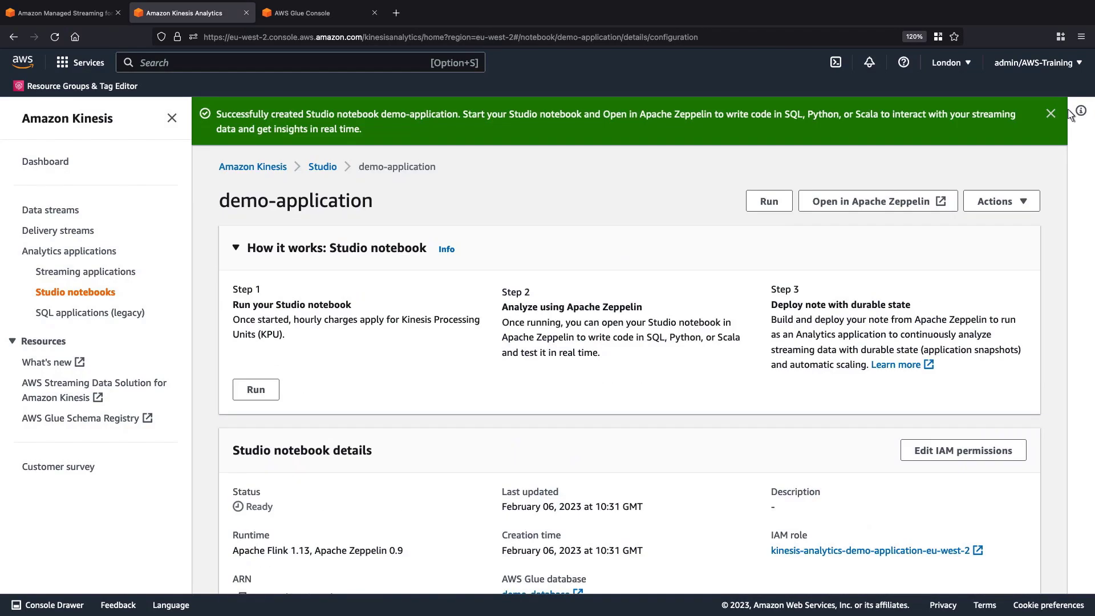
Run the demo-application notebook and open it in Apache Zeppelin once it is Running.
click(769, 203)
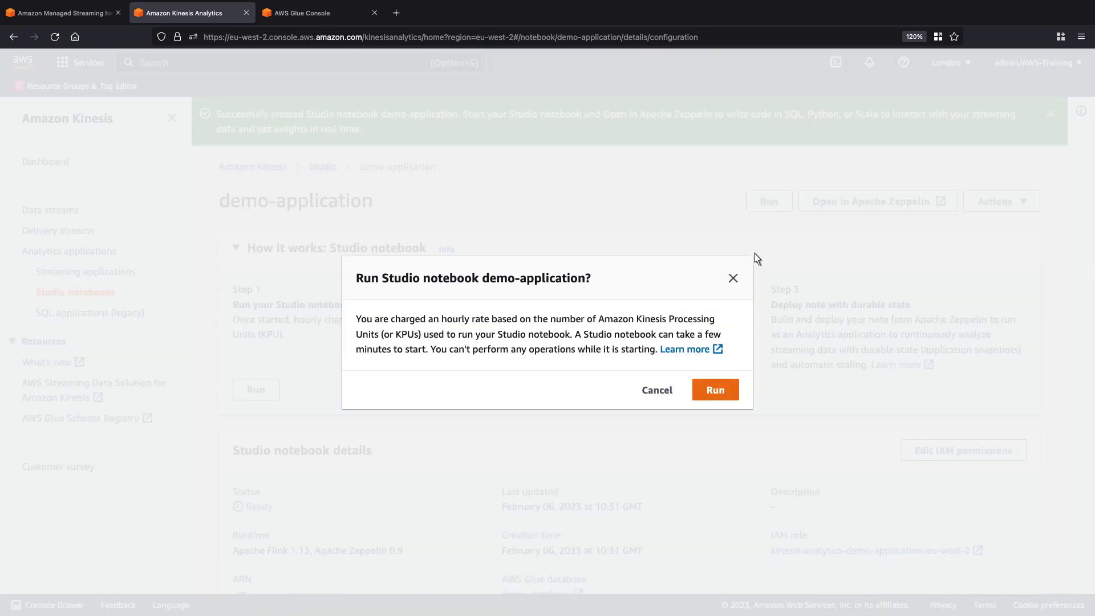
click(716, 392)
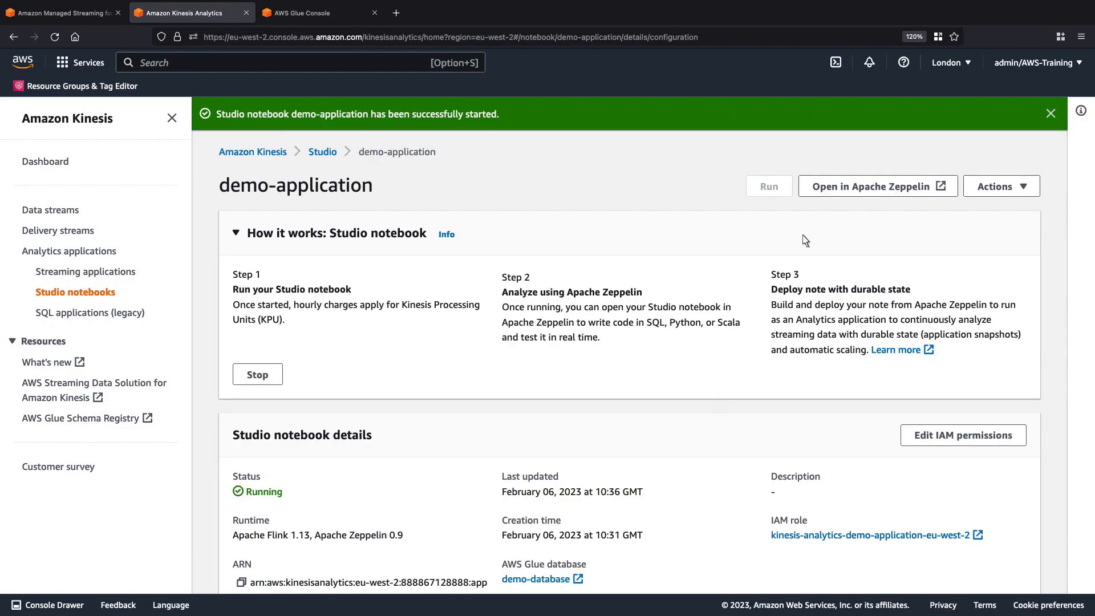
click(827, 191)
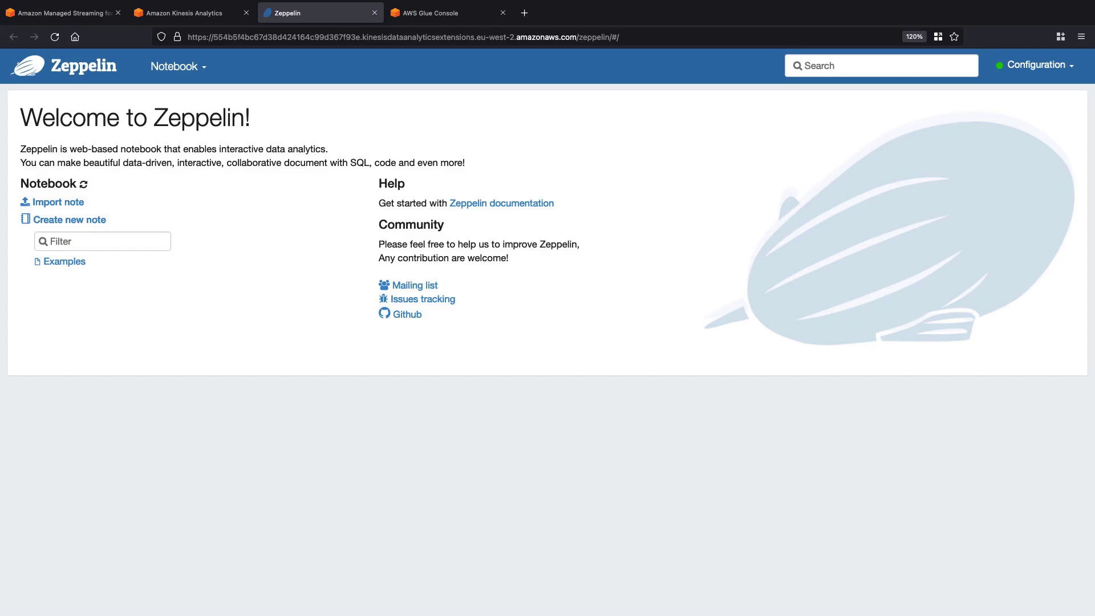
Create a Zeppelin note named Sensors and run the Flink SQL CREATE TABLE sensor_data statement.
click(96, 221)
text(S)
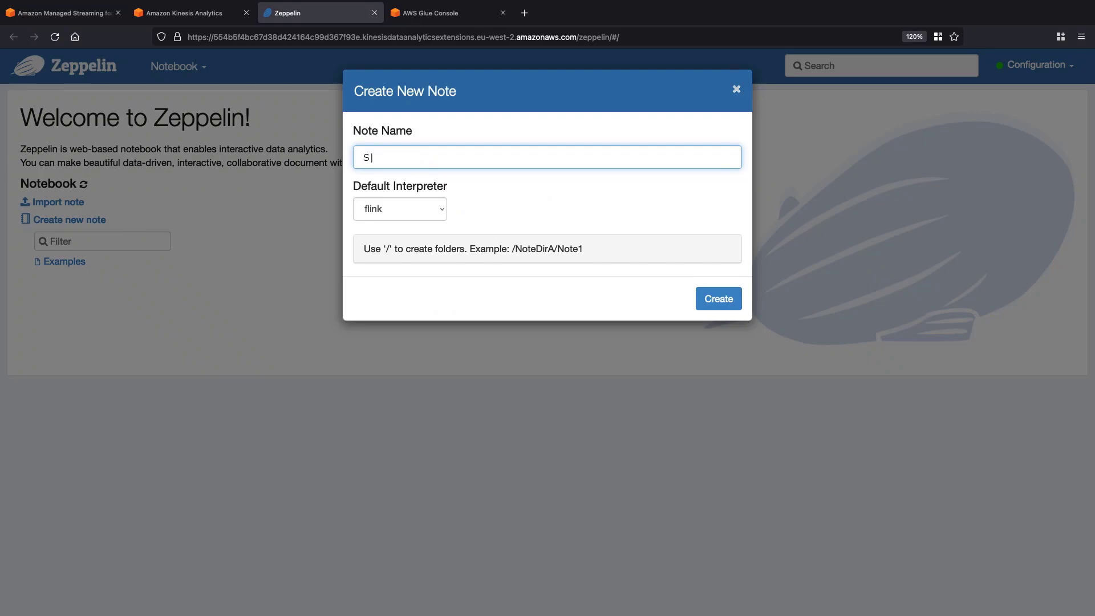
text(ensors)
click(711, 301)
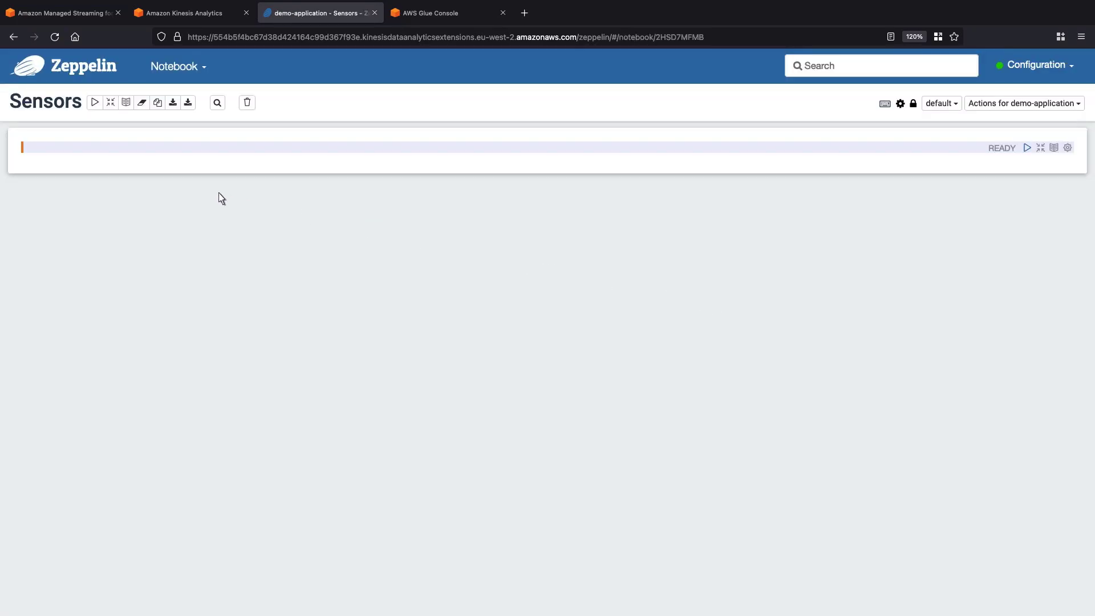
text(%flink.ssql(type=update) CREATE TABLE sensor_data ( sensor_id INTEGER, current_temperature DOUBLE, status VARCHAR(6), event_time TIMESTAMP(3), WATERMARK FOR event_time AS event_time - INTERVAL '5' SECOND ) PARTITIONED BY (sensor_id) WITH ( 'connector'= 'kafka', 'topic' = 'input_stream', 'properties.bootstrap.servers' = 'b-1.demomskcluster.usq7o5.c2.kafka.eu-west-2.amazonaws.com:9092,b-3.demomskcluster.usq7o5.c2.kafka.eu-west-2.amazonaws.com:9092,b-2.demomskcluster.usq7o5.c2.kafka.eu-west-2.amazonaws.com:9092', 'format' = 'json', 'properties.group.id' = 'testGroup1', 'scan.startup.mode'= 'earliest-offset', 'json.timestamp-format.standard' = 'ISO-8601' ))
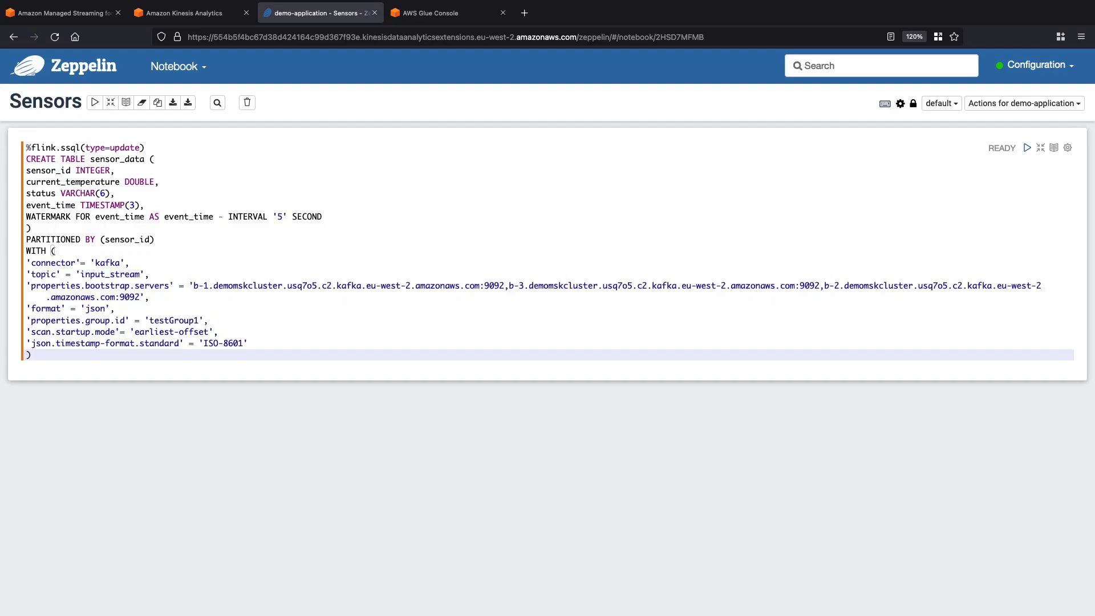
click(1028, 149)
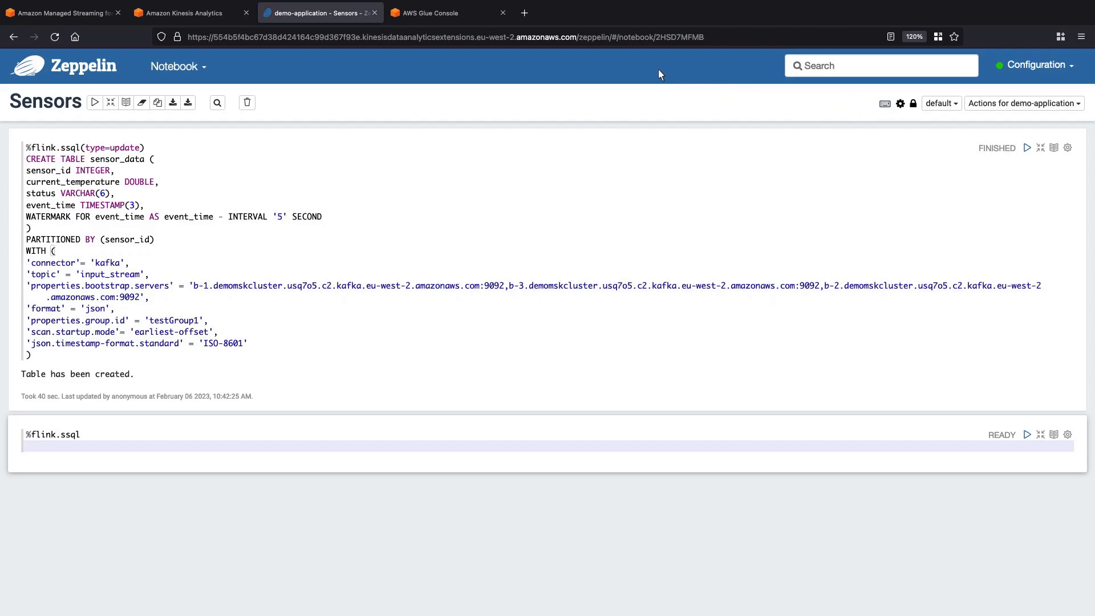
Check that the Glue Console lists sensor_data under demo-database, then return to the Sensors note.
click(428, 13)
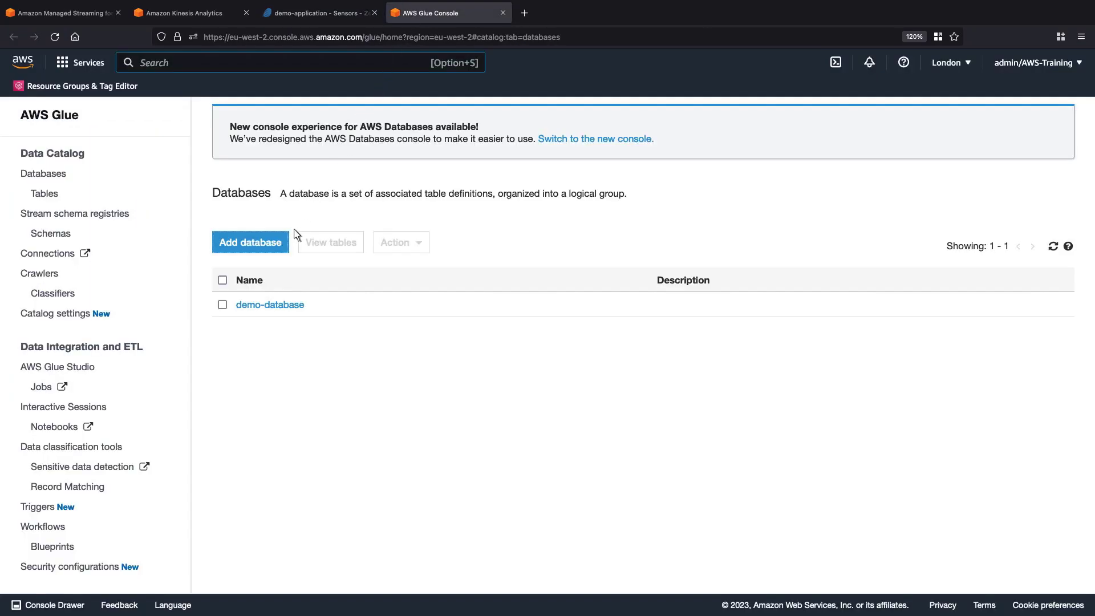
click(256, 304)
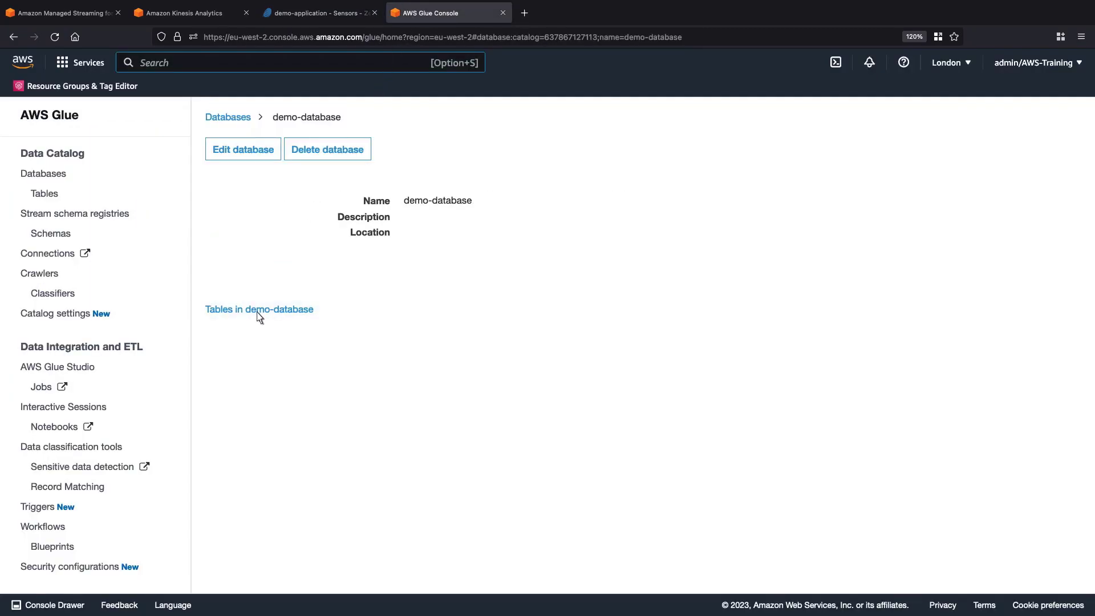
click(261, 311)
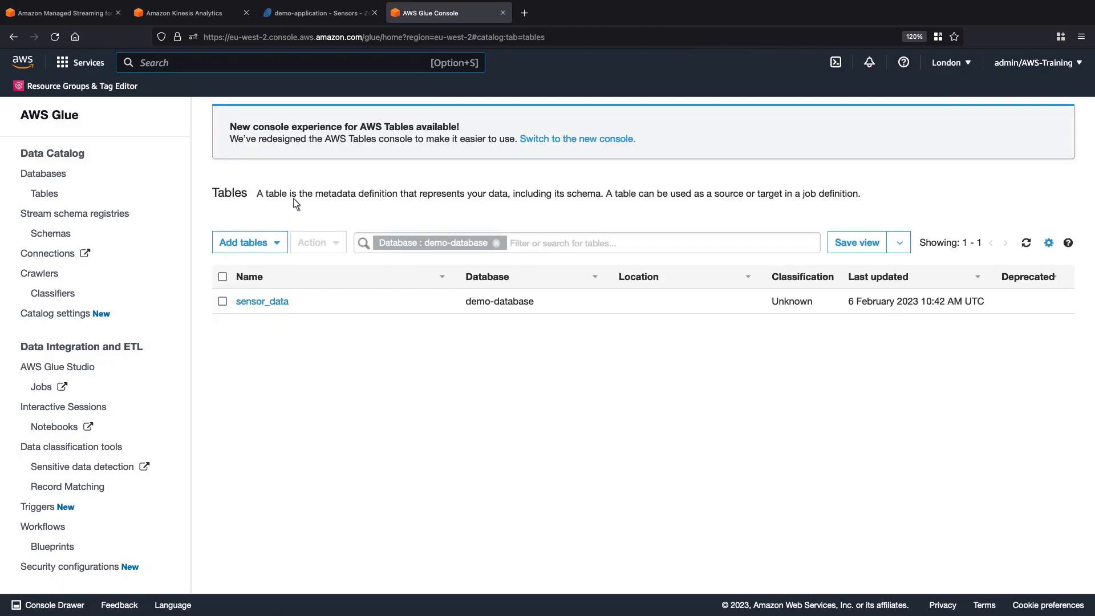
click(325, 13)
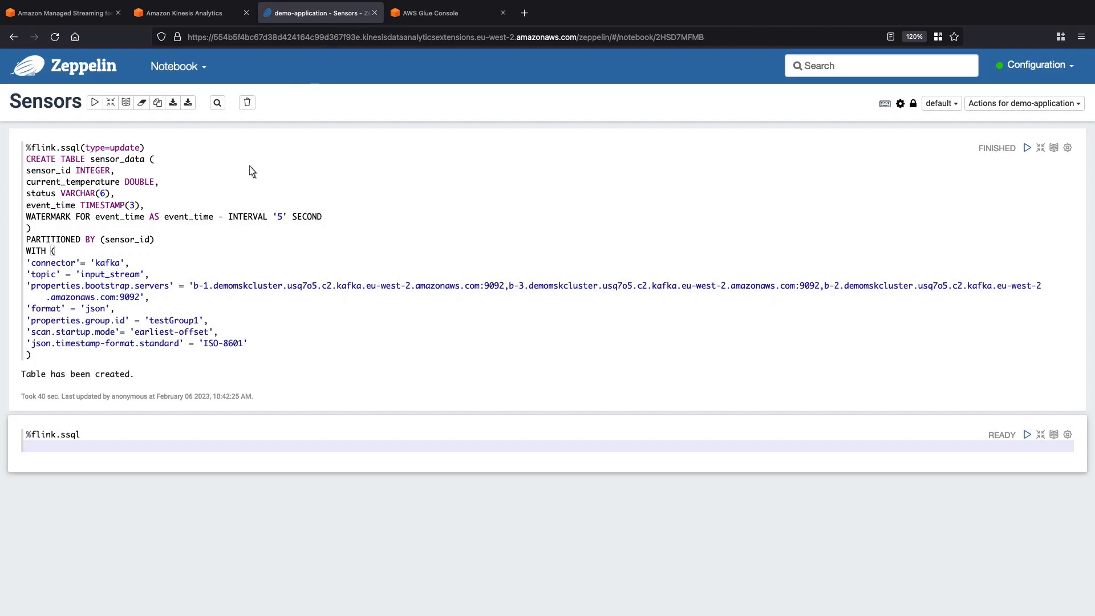
Run SELECT * FROM sensor_data with type=update and chart current_temperature as bars.
drag(78, 437, 26, 447)
text(%flink.ssql(type=update) SELECT * FROM sensor_data;)
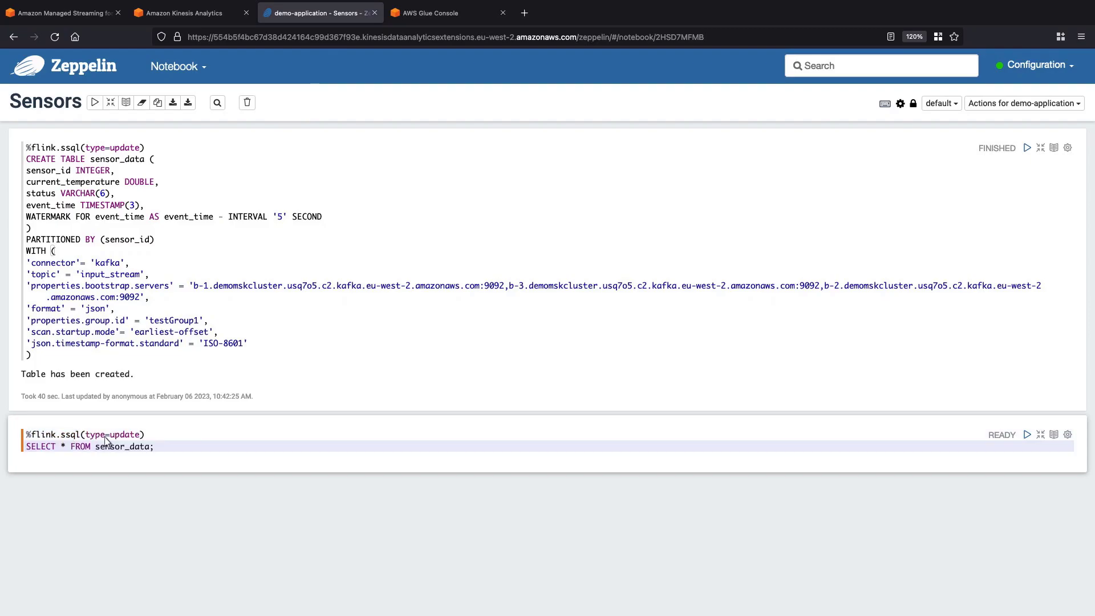
click(1027, 435)
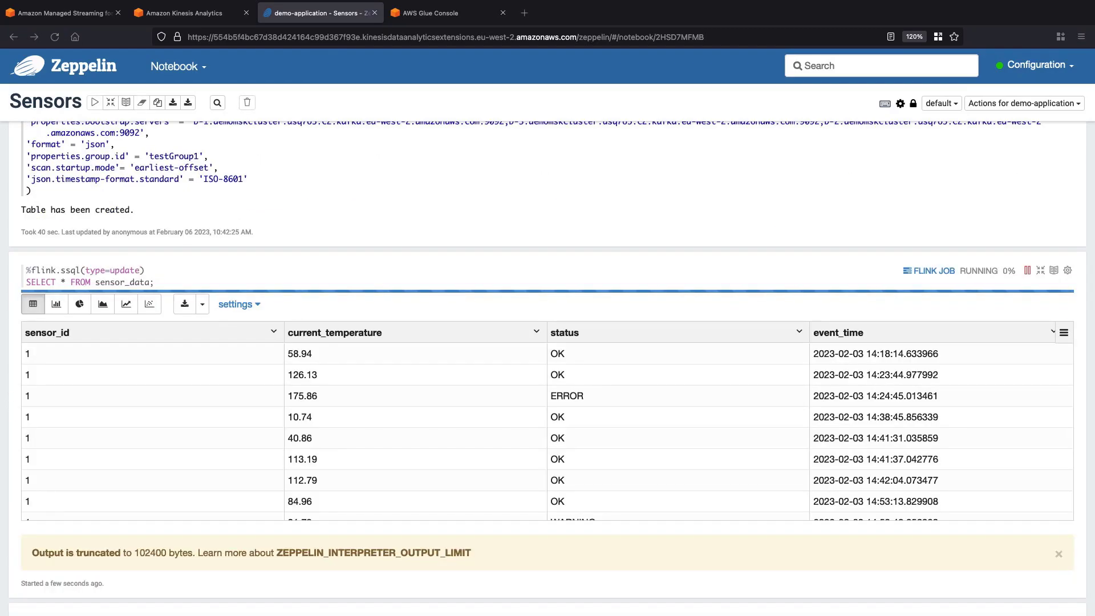
click(56, 303)
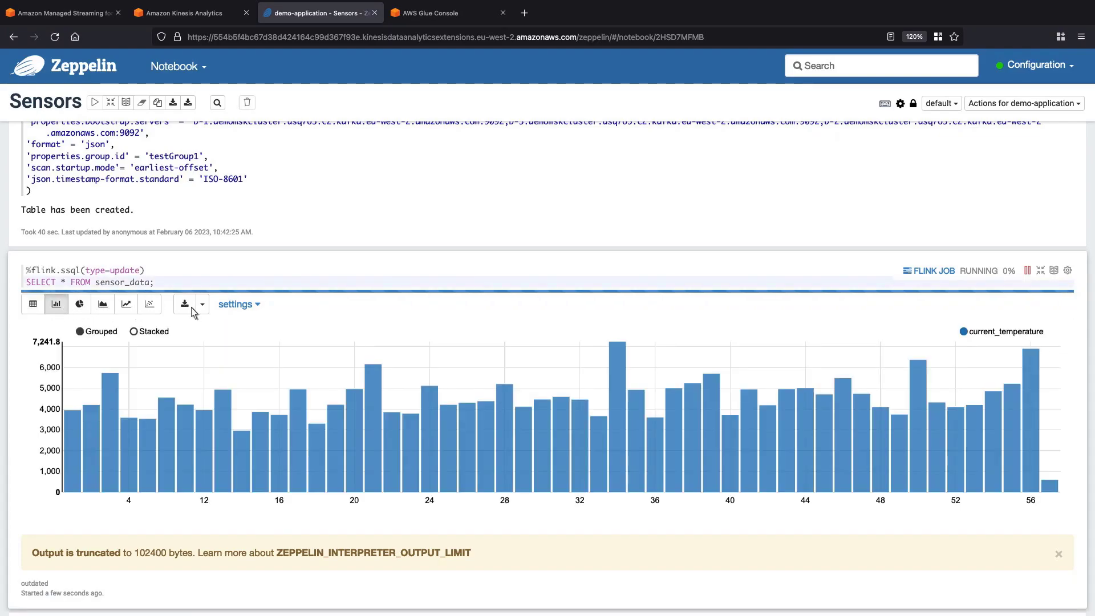
Stop the sensor_data job and chart AVG current_temperature grouped by status, removing the sensor_id key.
click(240, 304)
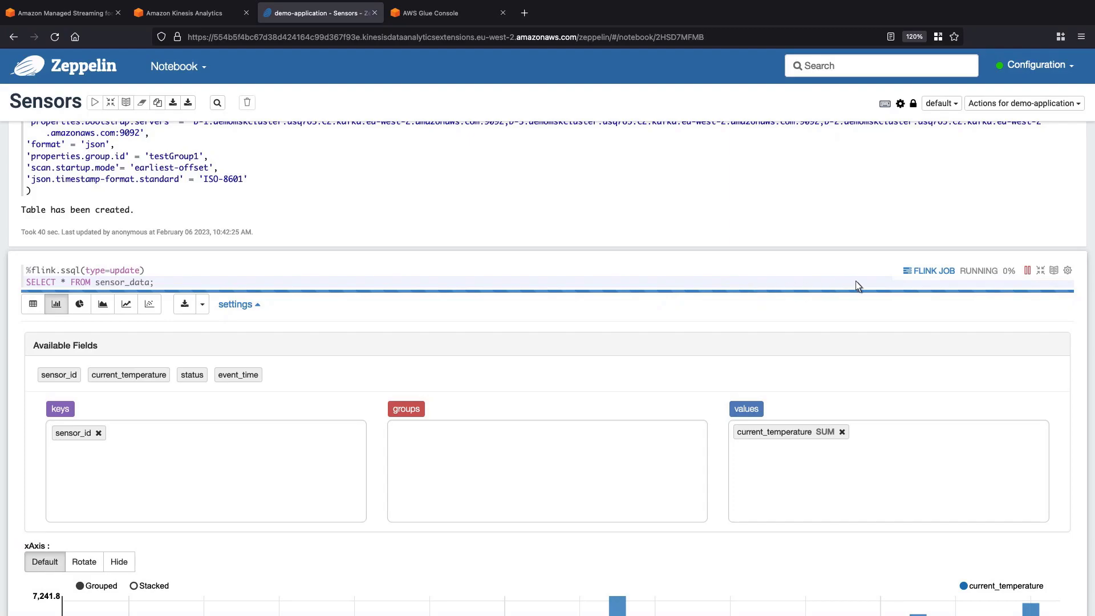
click(1028, 272)
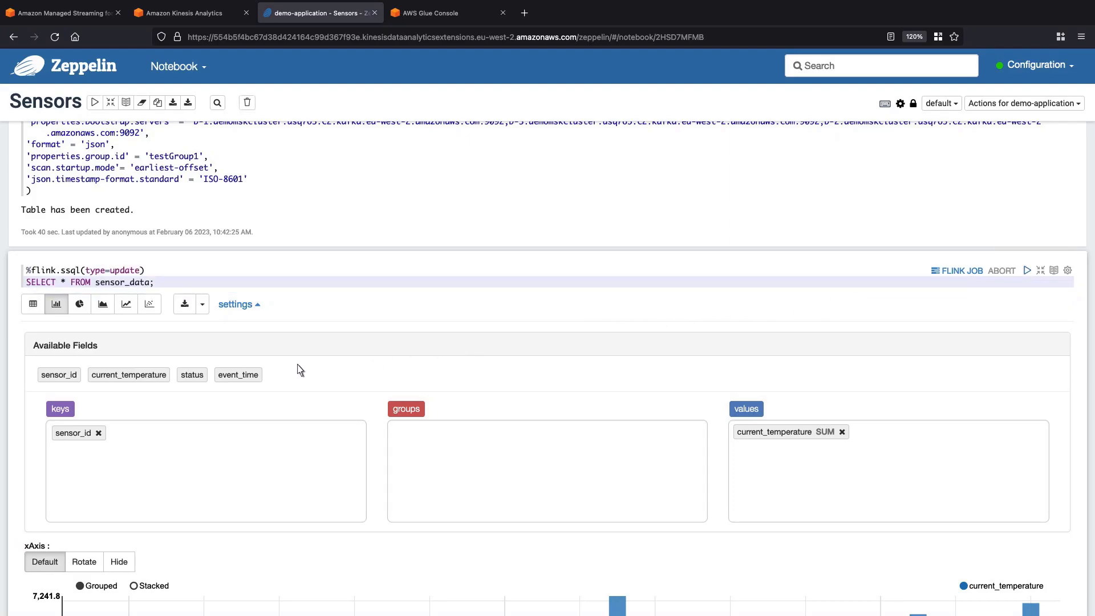
drag(192, 375, 411, 431)
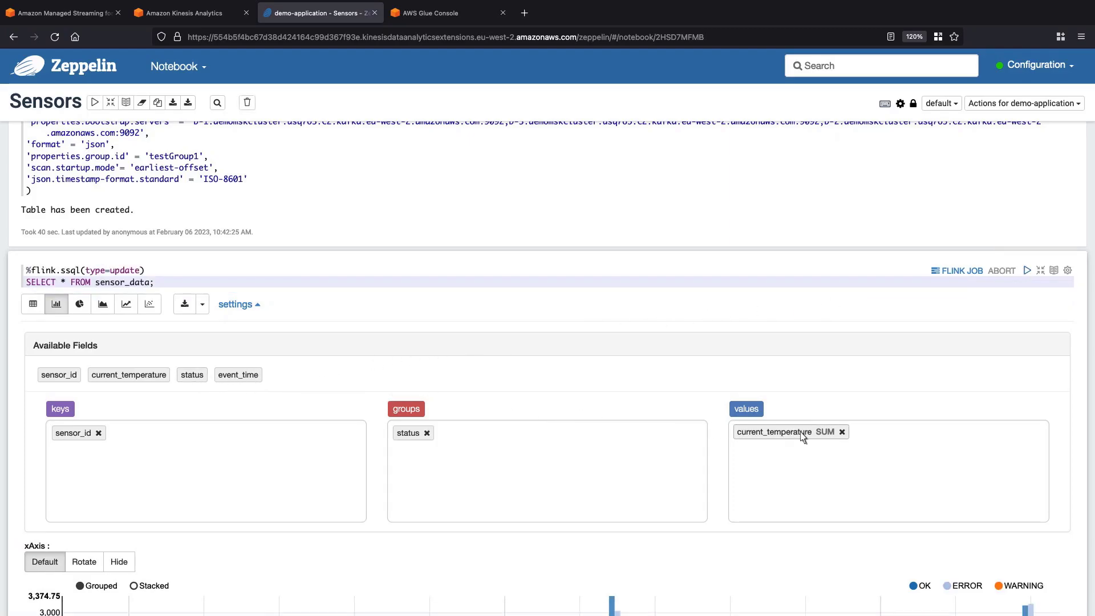
click(825, 432)
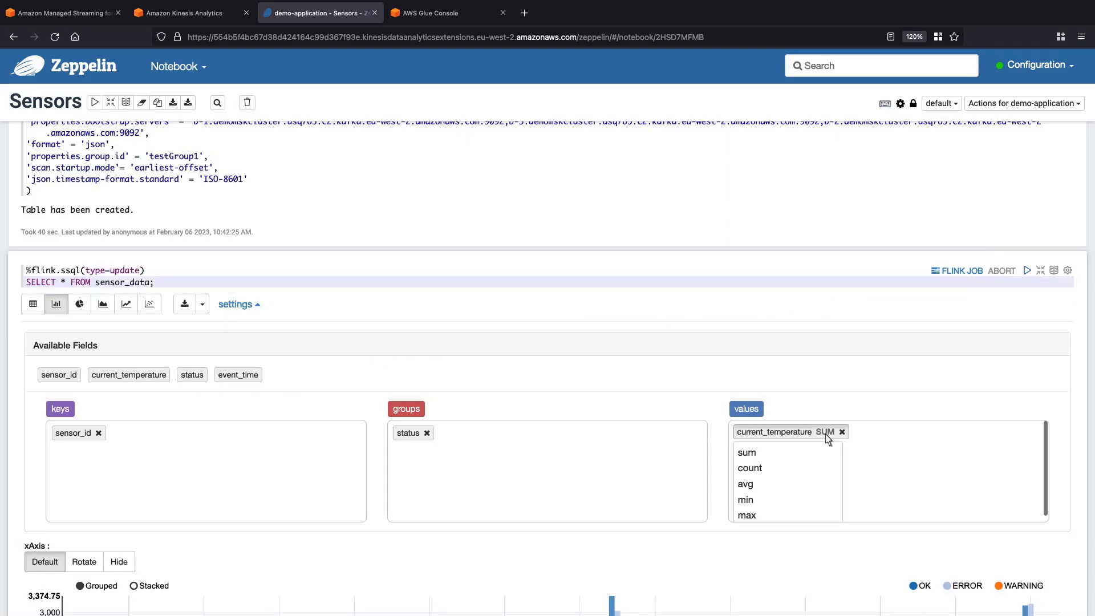
click(745, 484)
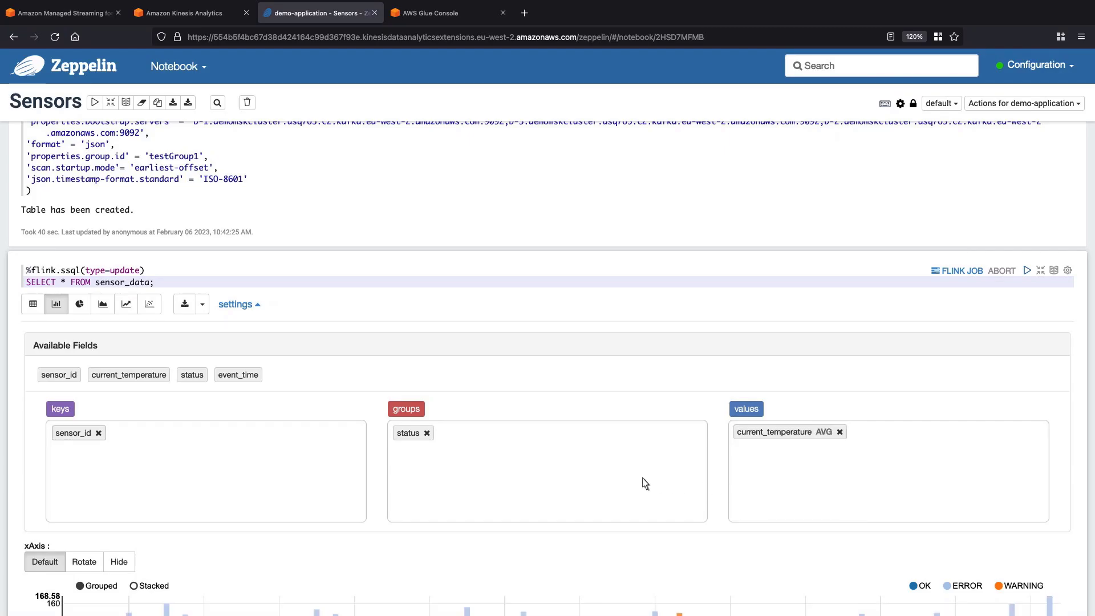
click(98, 433)
scroll(1076, 578, down, 3)
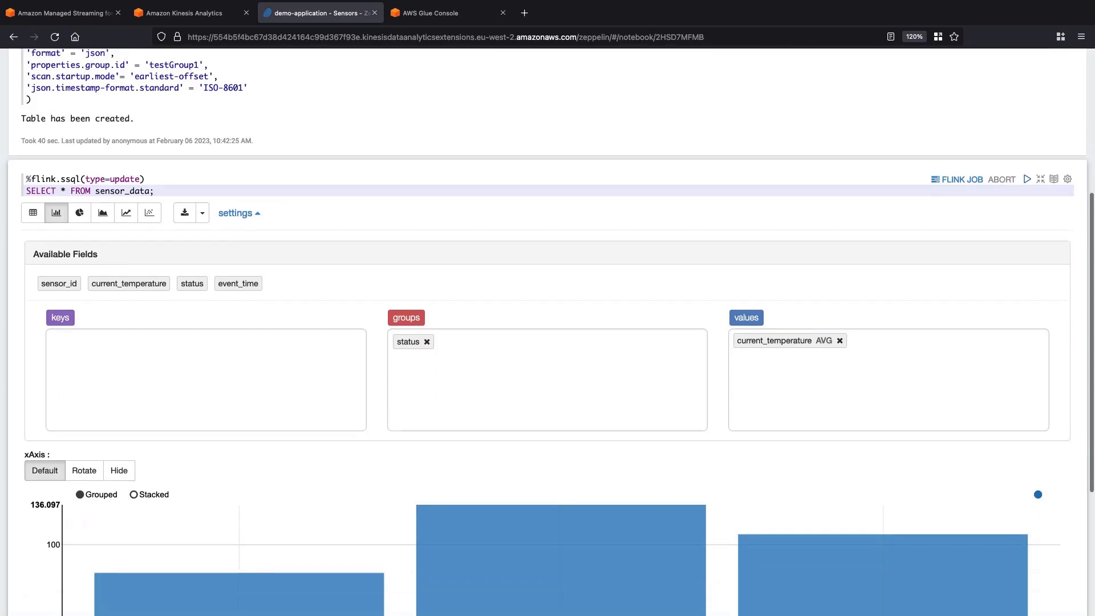
scroll(1075, 577, down, 3)
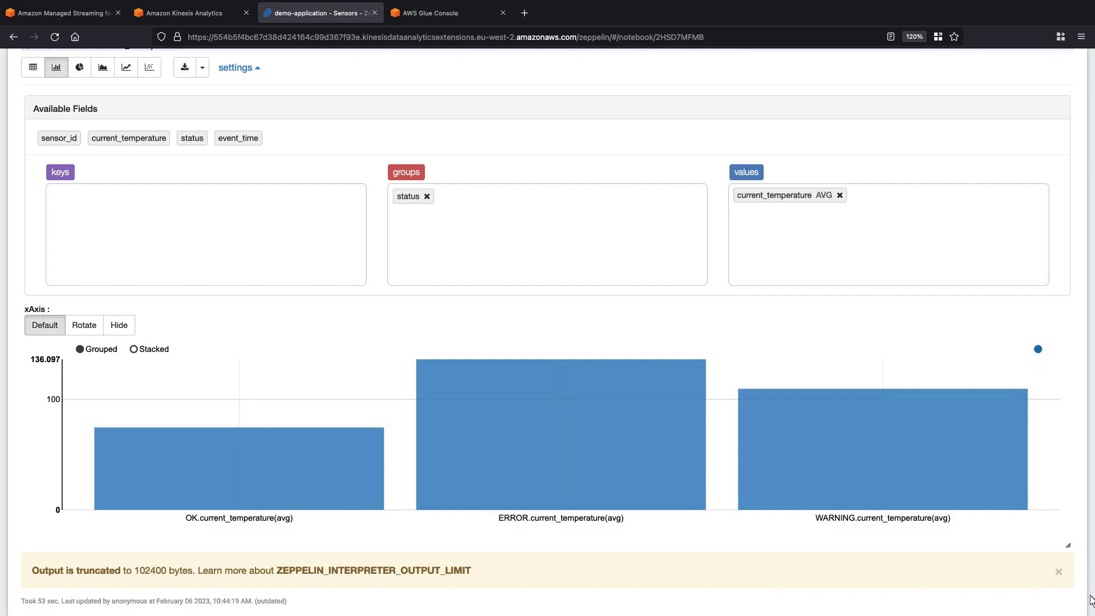
scroll(1092, 606, down, 1)
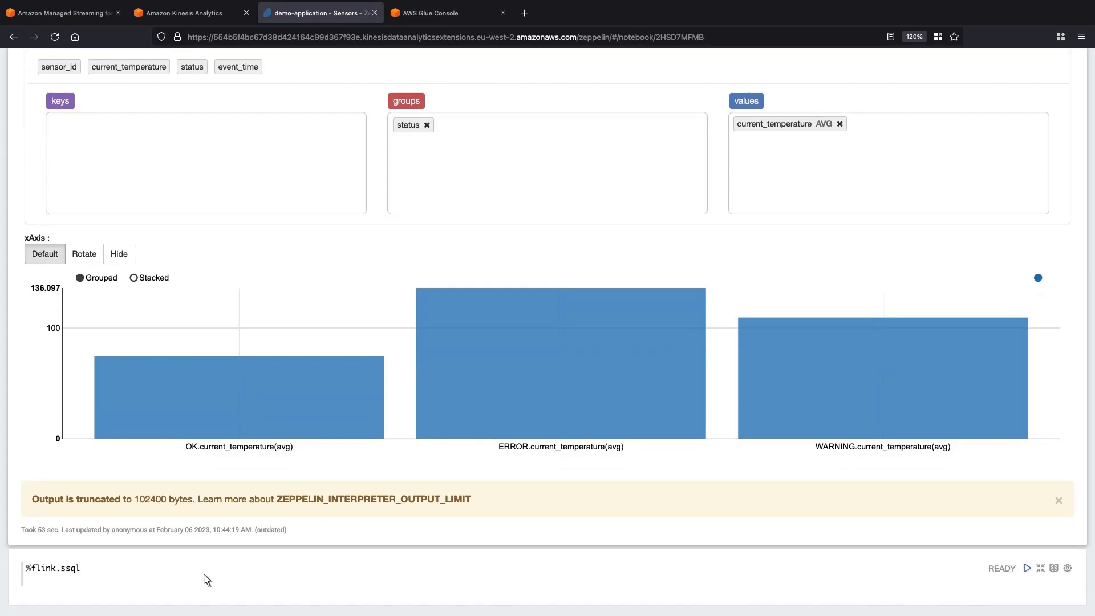
Run the HOP window query for per-status count and average temperature over 1-minute windows every 10 seconds.
triple_click(42, 568)
text(%flink.ssql(type=update) SELECT sensor_data.status,        COUNT(*) AS num,        AVG(sensor_data.current_temperature) AS avg_current_temperature,        HOP_ROWTIME(event_time, INTERVAL '10' second, INTERVAL '1' minute) as hop_time   FROM sensor_data  GROUP BY HOP(event_time, INTERVAL '10' second, INTERVAL '1' minute), sensor_data.status;)
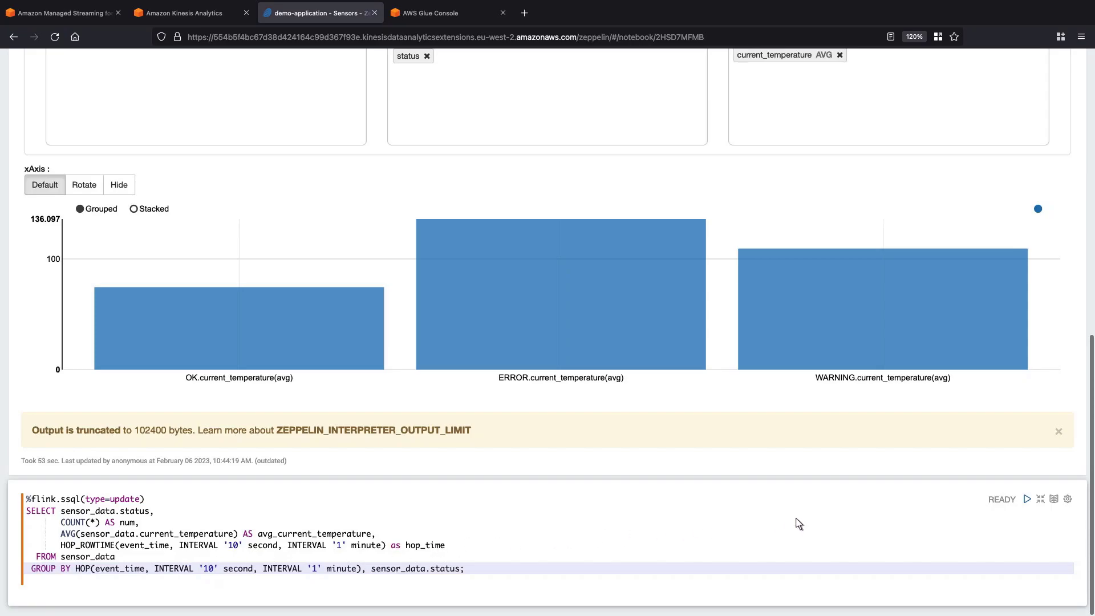
click(1026, 500)
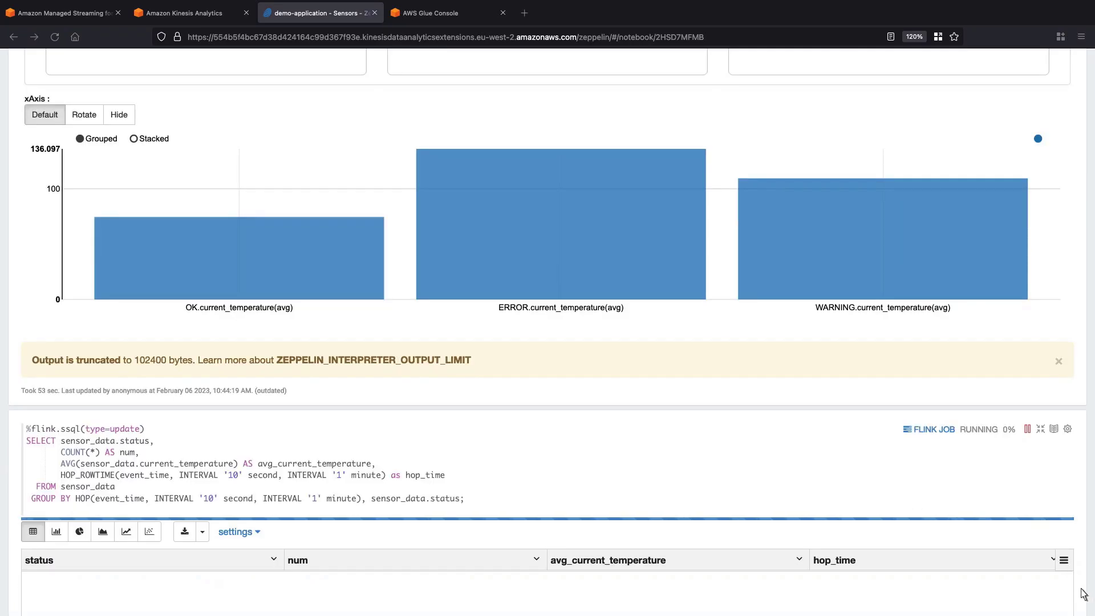
scroll(1087, 599, down, 5)
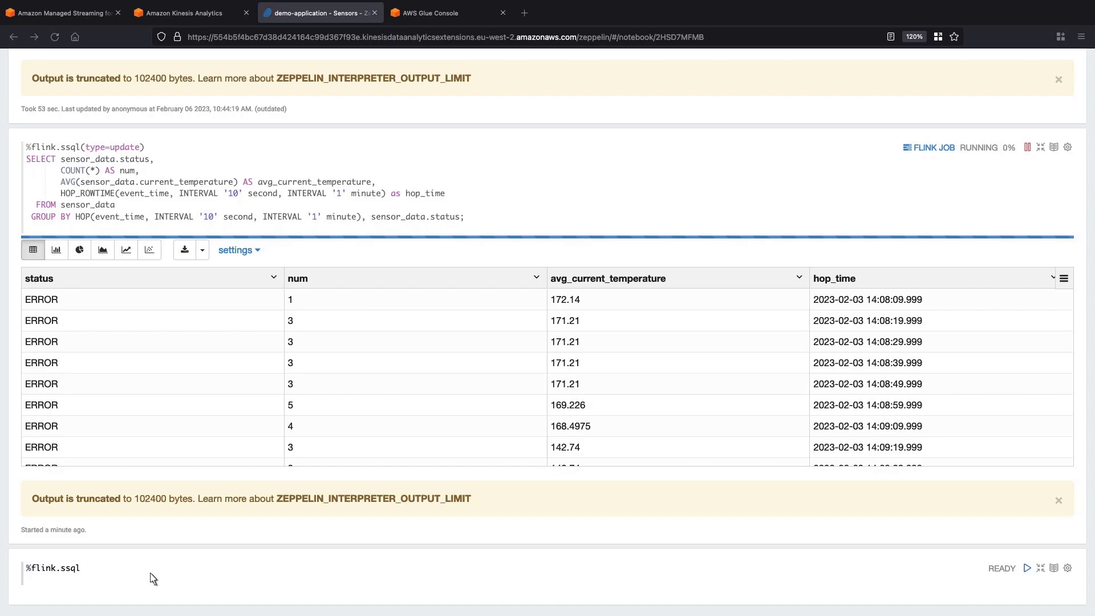
Run the CREATE TABLE sensor_state statement backed by the output-stream Kafka topic.
click(43, 576)
text(%flink.ssql(type=update) CREATE TABLE sensor_state (     status VARCHAR(6),     num BIGINT,     avg_current_temperature DOUBLE,     hop_time TIMESTAMP(3) ) WITH ( 'connector' = 'kafka', 'topic' = 'output-stream', 'properties.bootstrap.servers' = 'b-1.demomskcluster.usq7o5.c2.kafka.eu-west-2.amazonaws.com:9092,b-3.demomskcluster.usq7o5.c2.kafka.eu-west-2.amazonaws.com:9092,b-2.demomskcluster.usq7o5.c2.kafka.eu-west-2.amazonaws.com:9092', 'format' = 'json', 'json.timestamp-format.standard' = 'ISO-8601');)
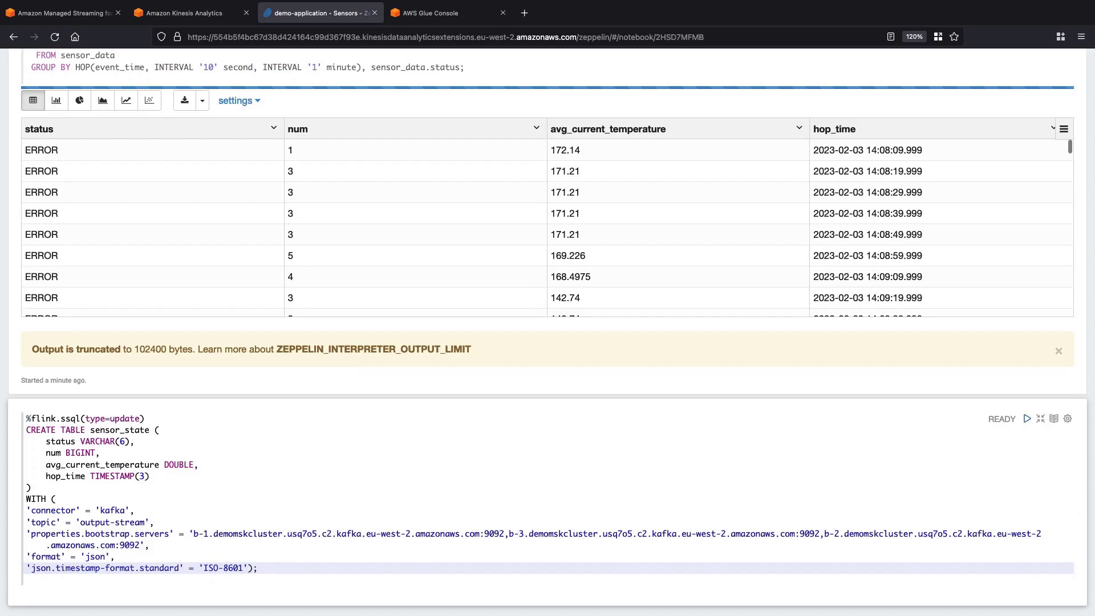
click(1027, 419)
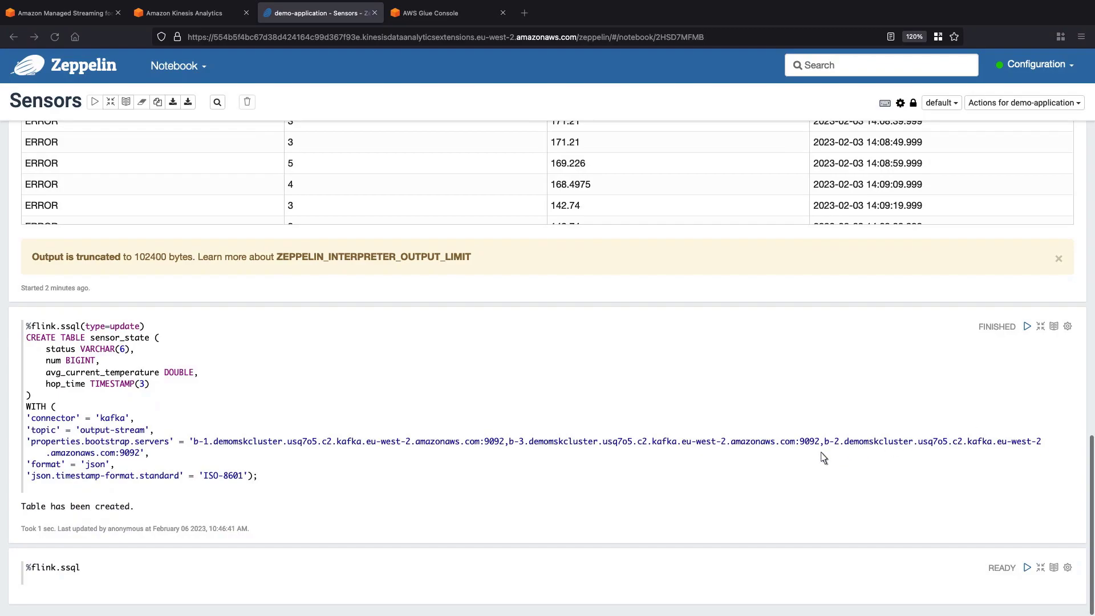
Run an INSERT INTO sensor_state query that streams the hop-window status aggregates.
click(49, 576)
key(ctrl+a)
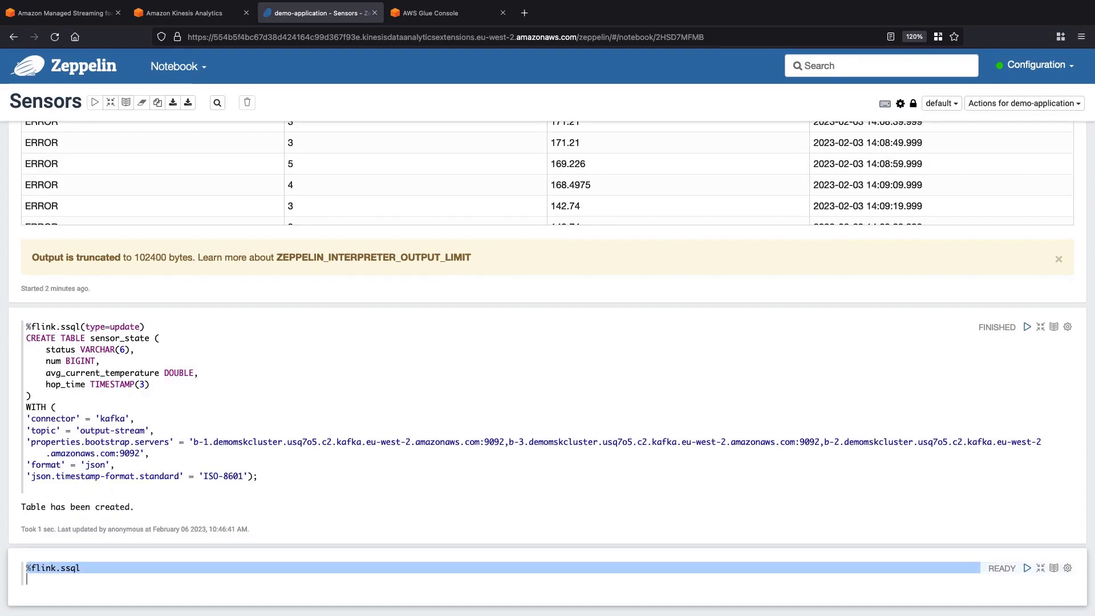
text(%flink.ssql(type=update) INSERT INTO sensor_state SELECT sensor_data.status,     COUNT(*) AS num,     AVG(sensor_data.current_temperature) AS avg_current_temperature,     HOP_ROWTIME(event_time, INTERVAL '10' second, INTERVAL '1' minute) as hop_time FROM sensor_data GROUP BY HOP(event_time, INTERVAL '10' second, INTERVAL '1' minute), sensor_data.status;)
scroll(1084, 611, down, 3)
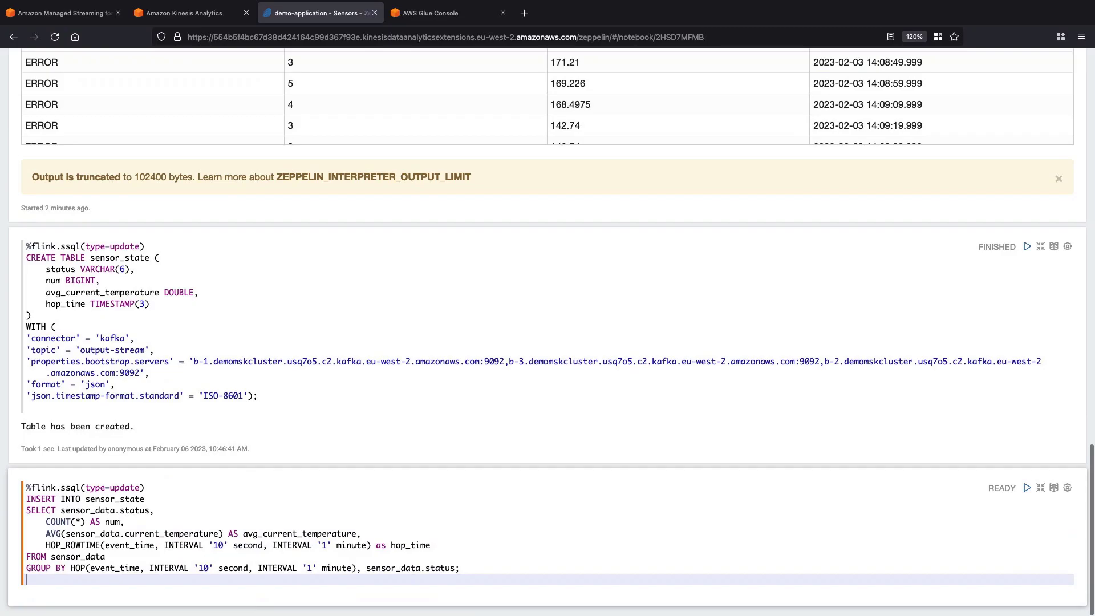
click(1028, 488)
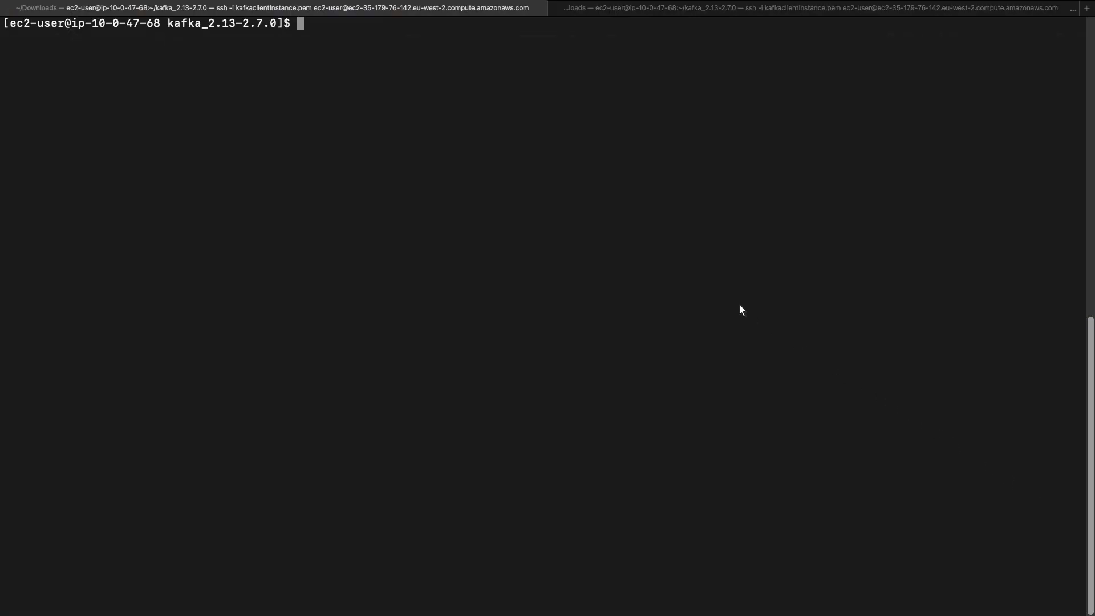
text(bin/kafka-console-consumer.sh --topic output-stream --bootstrap-server b-3.demomskcluster.usq7o5.c2.kafka.eu-west-2.amazonaws.com:9092,b-1.demomskcluster.usq7o5.c2.kafka.eu-west-2.amazonaws.com:9092,b-2.demomskcluster.usq7o5.c2.kafka.eu-west-2.amazonaws.com:9092)
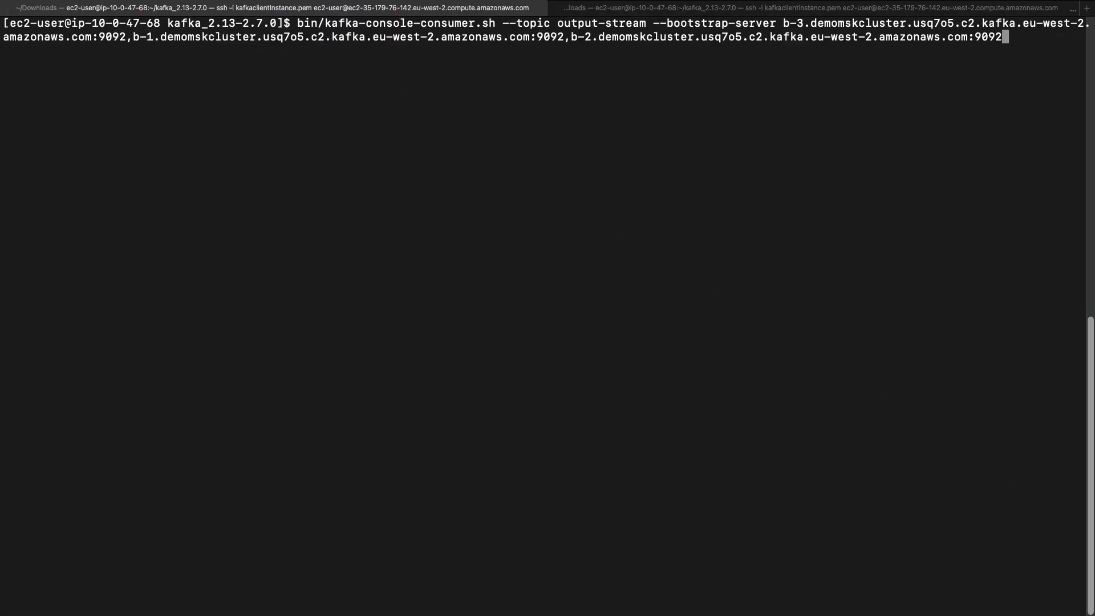
Consume the output-stream topic with kafka-console-consumer.sh, stopping after 10 JSON status messages arrive.
key(Return)
key(ctrl+c)
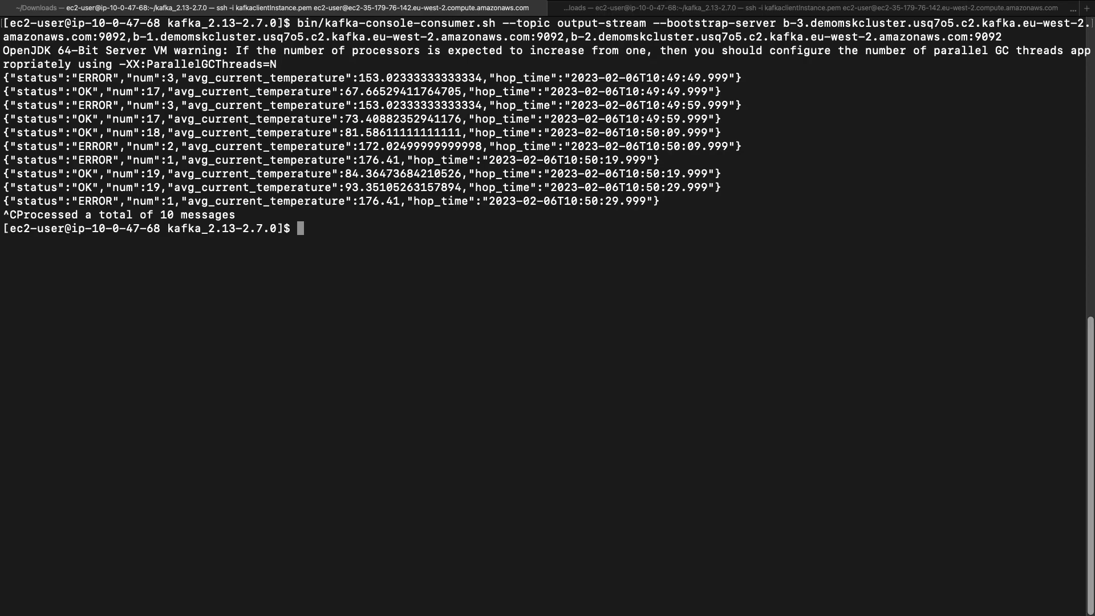